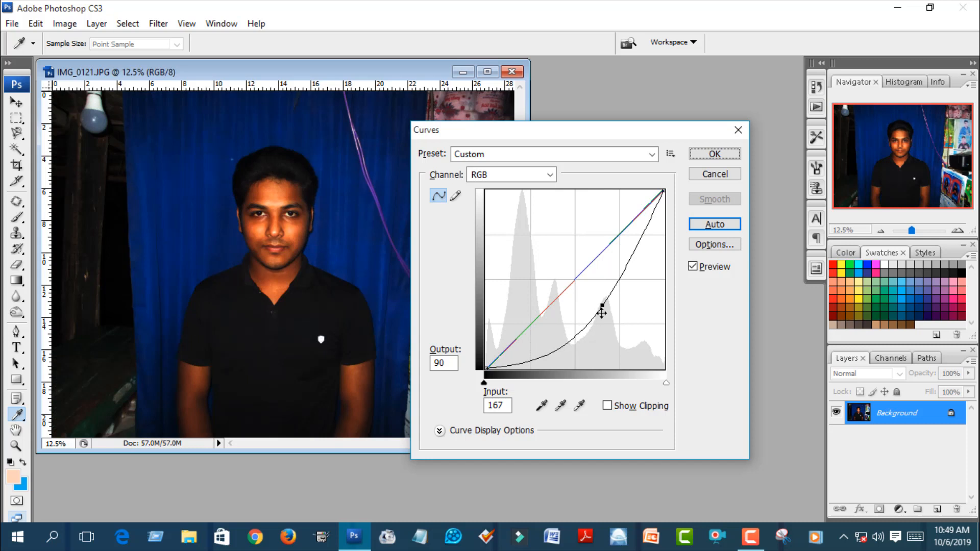
Apply the automatic Curves correction, lift the RGB midtones with a point at input 123 and output 133, and accept the adjustment
click(694, 225)
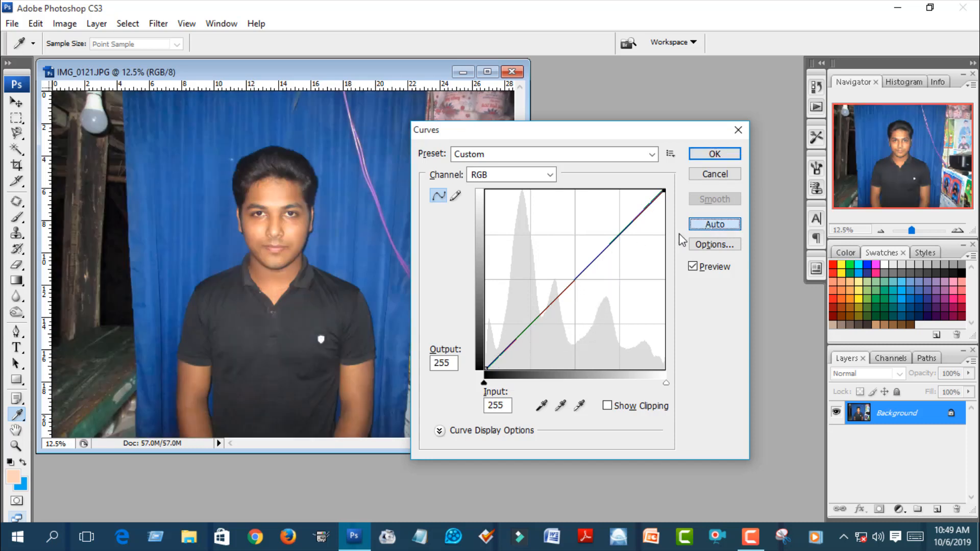
click(571, 276)
drag(572, 276, 570, 275)
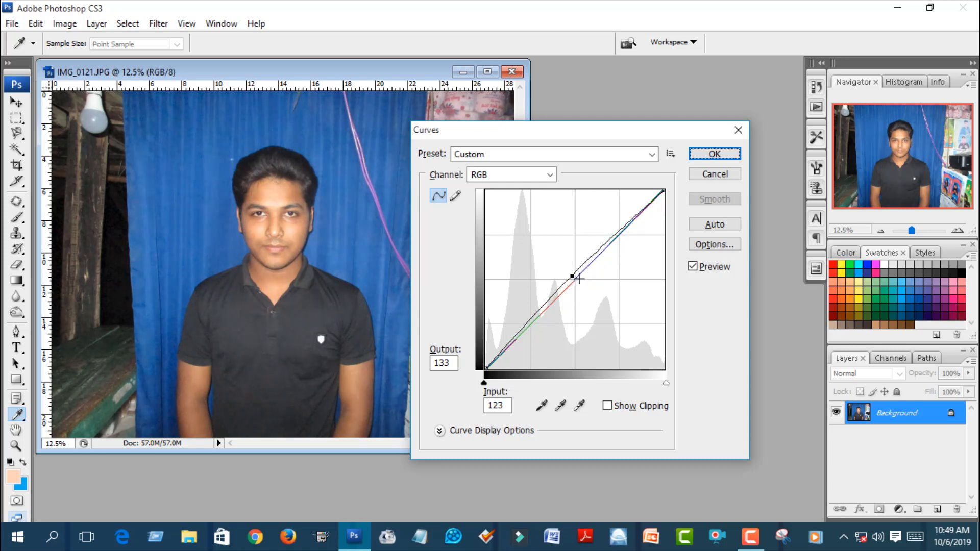
click(711, 155)
Draw a 1.5 by 1.9 in crop frame at 300 pixels/inch around the man's head and shoulders, adjusting its size and position
key(c)
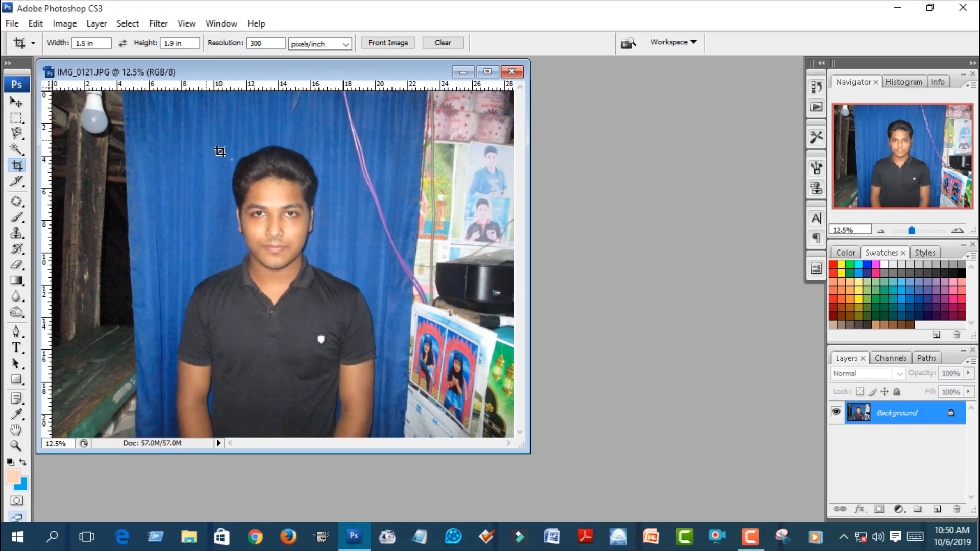
drag(316, 275, 375, 356)
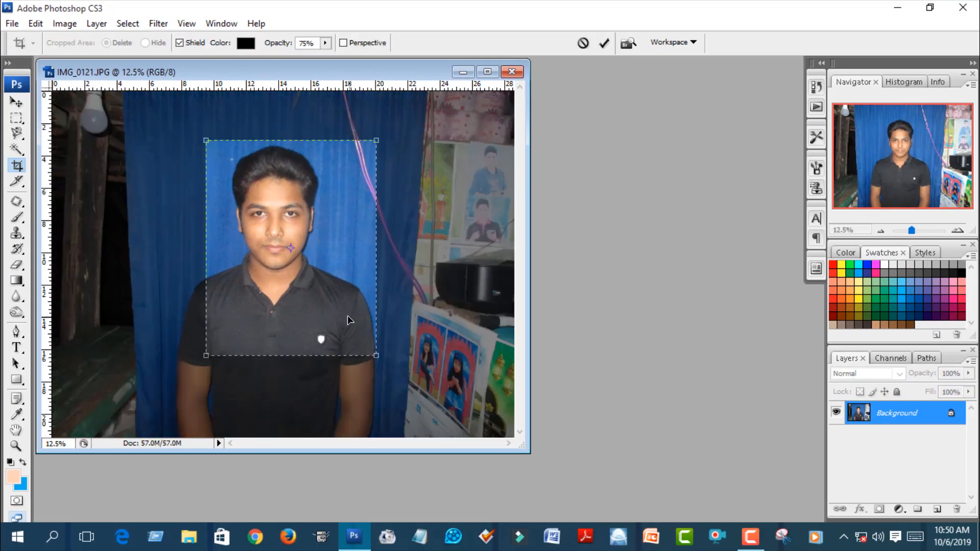
drag(335, 310, 337, 312)
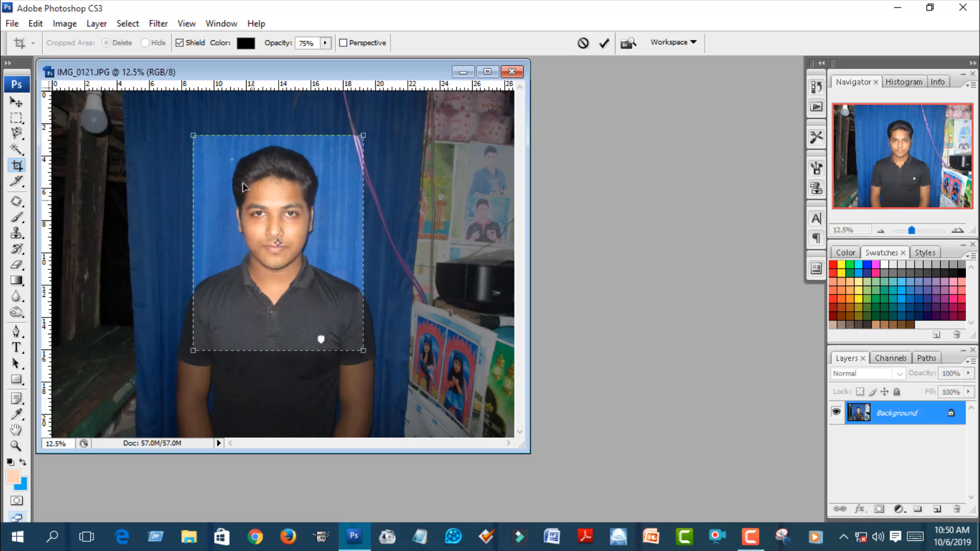
drag(192, 132, 197, 137)
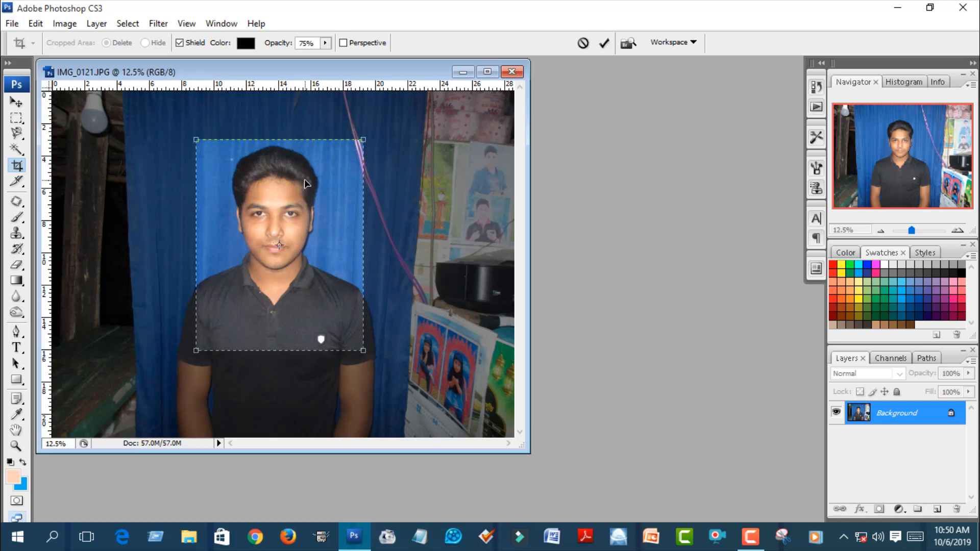
drag(305, 182, 300, 174)
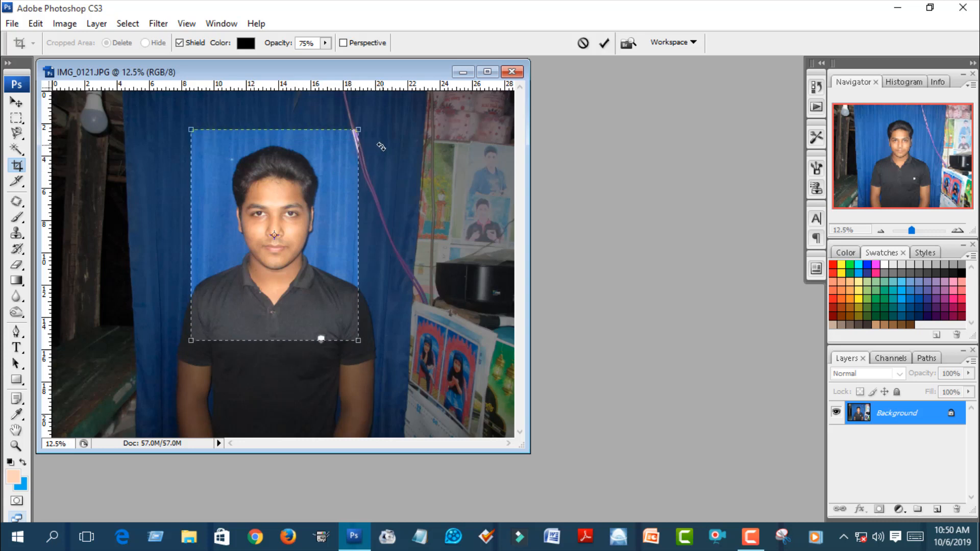
Nudge the crop frame to the right to centre the face, rotate it slightly counterclockwise, and apply the crop
key(Right)
key(Right)
key(Right)
key(Right)
key(Right)
key(Right)
key(Right)
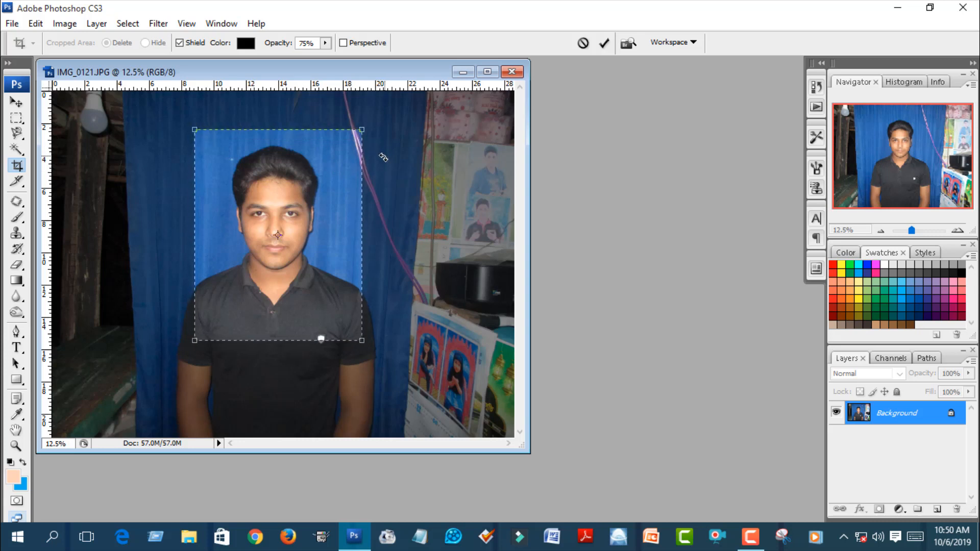
drag(402, 125, 410, 123)
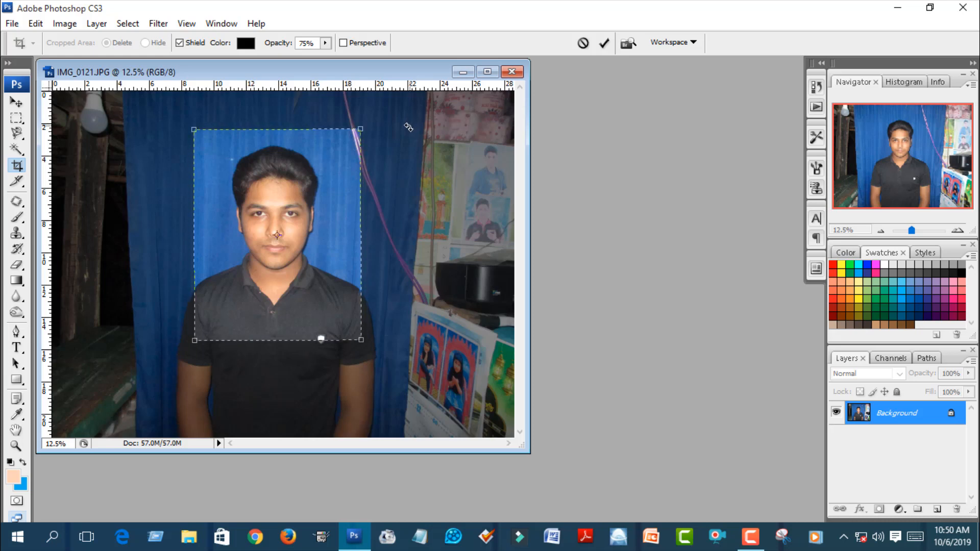
key(Return)
View the cropped portrait at 100% zoom
key(z)
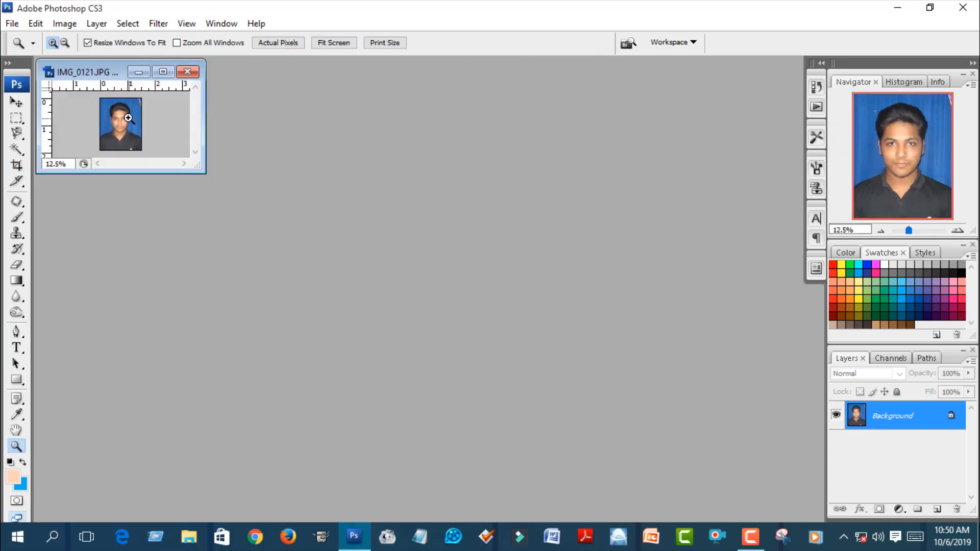
drag(123, 135, 106, 145)
click(116, 178)
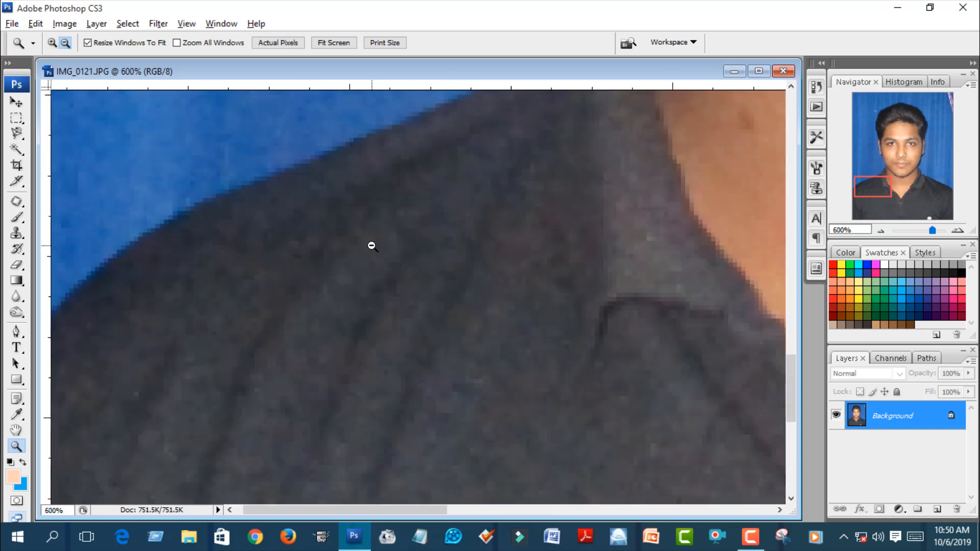
alt+click(339, 236)
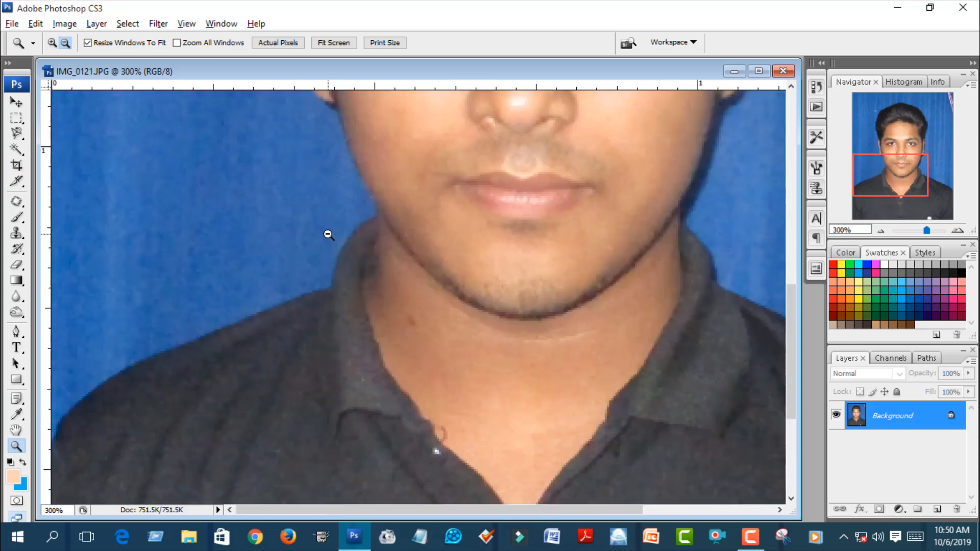
alt+click(327, 235)
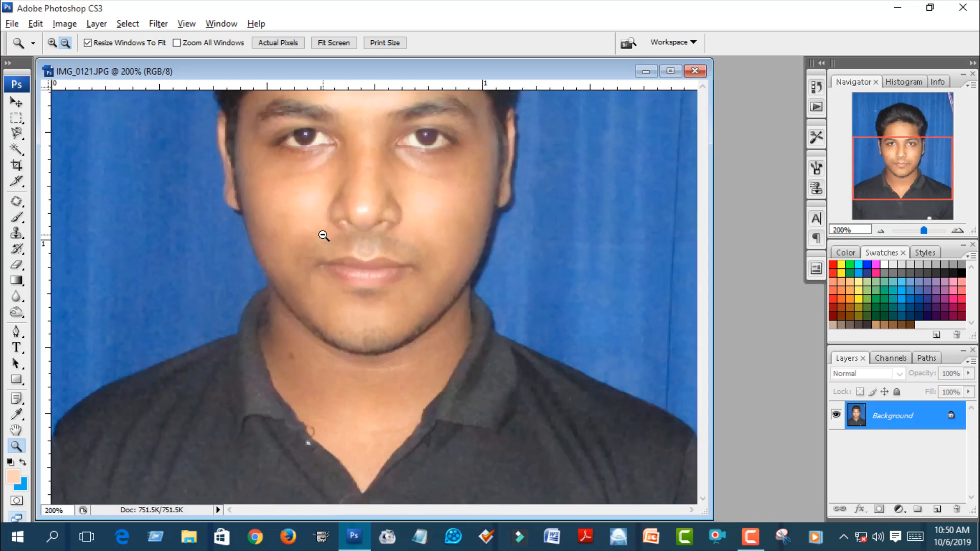
alt+click(323, 236)
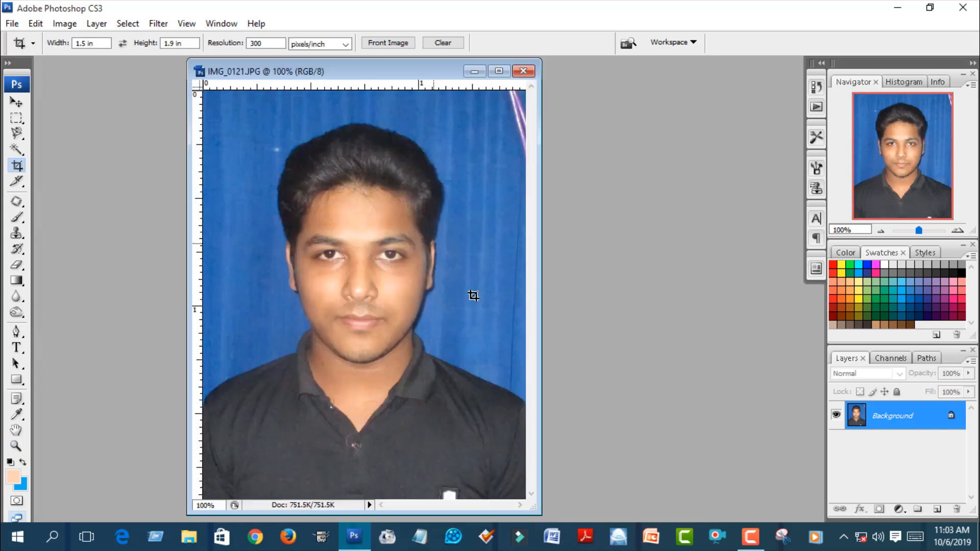
click(750, 537)
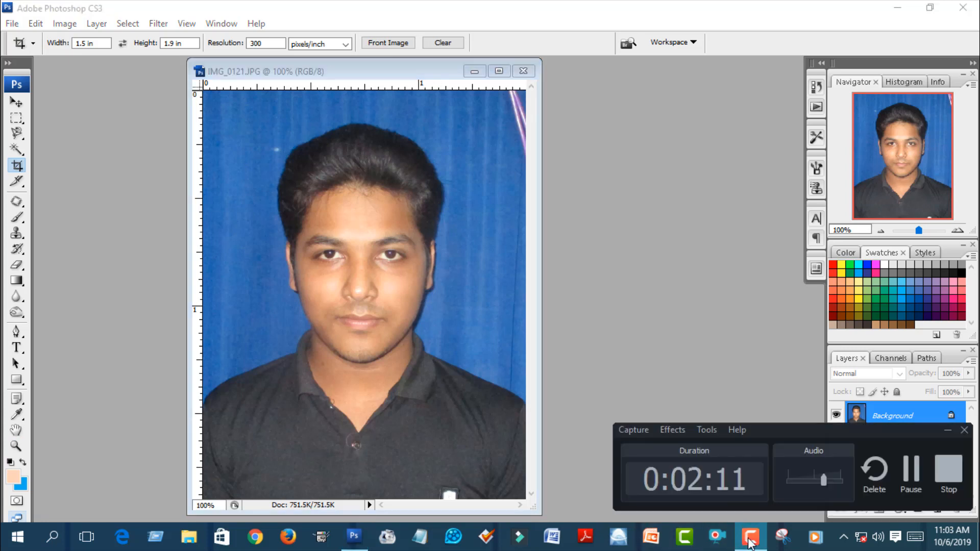
click(750, 537)
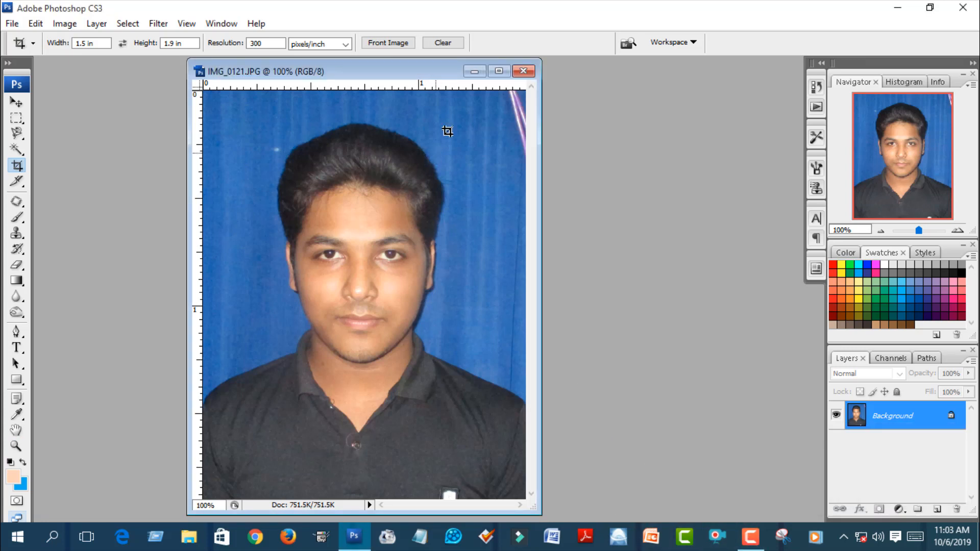
Select the curtain with the Magic Wand at tolerance 32, add the pale spot beside the hair, and clear the selection to the blue background colour
key(w)
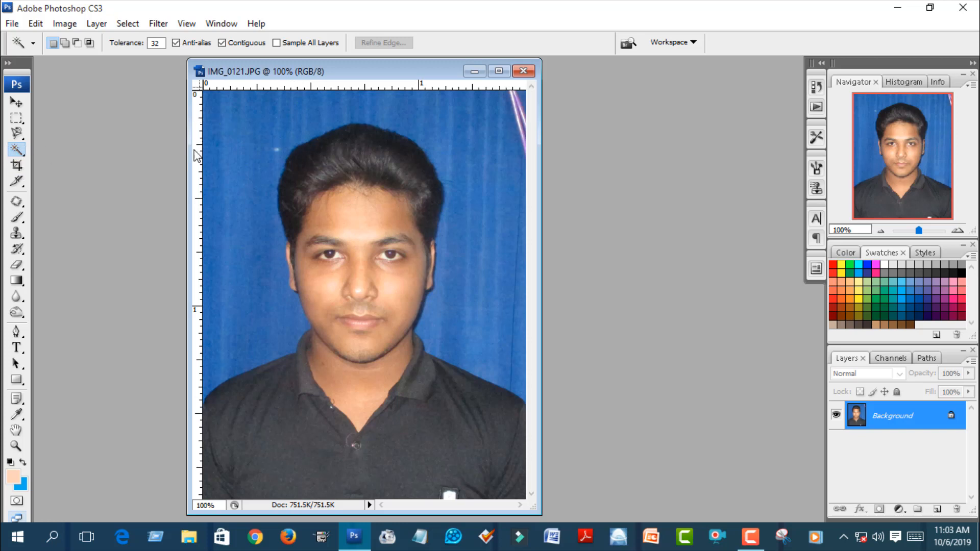
click(239, 151)
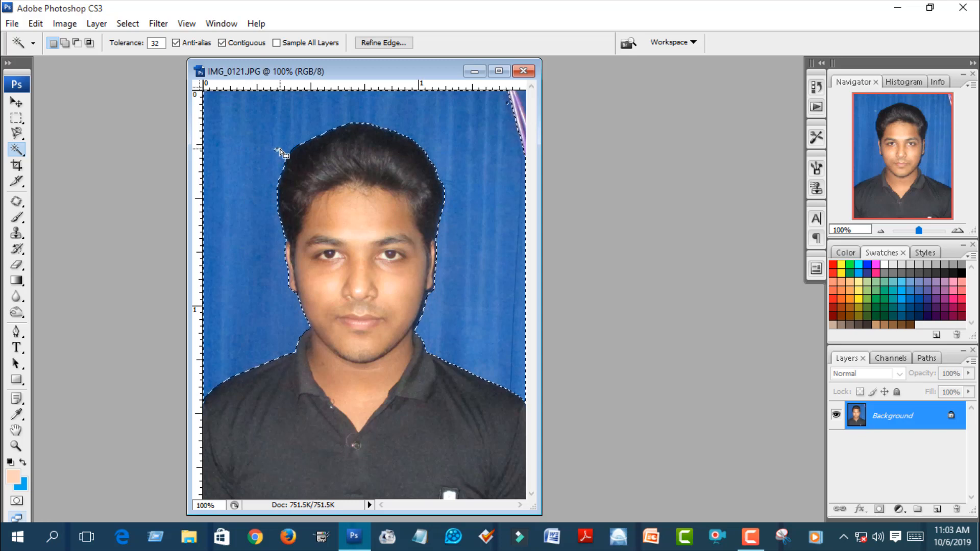
key(z)
click(294, 161)
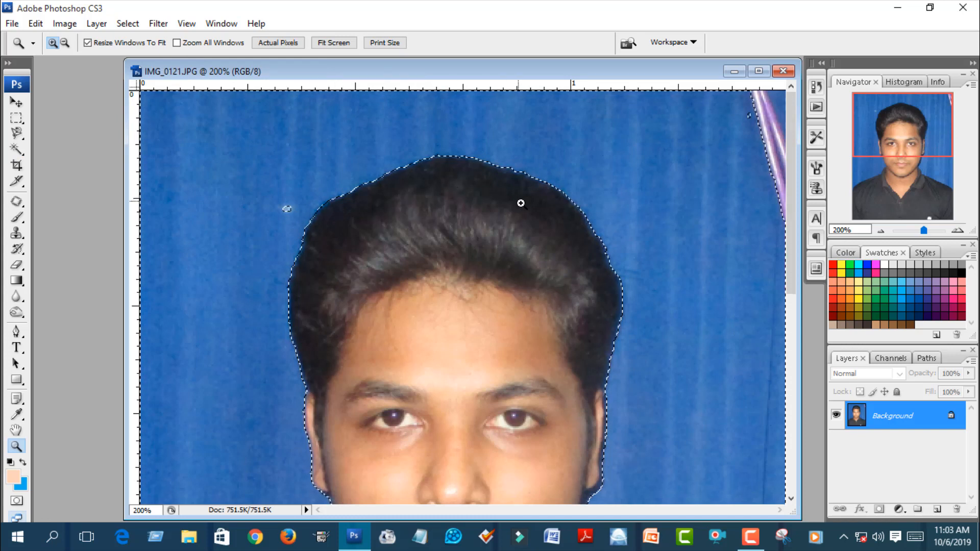
alt+click(414, 216)
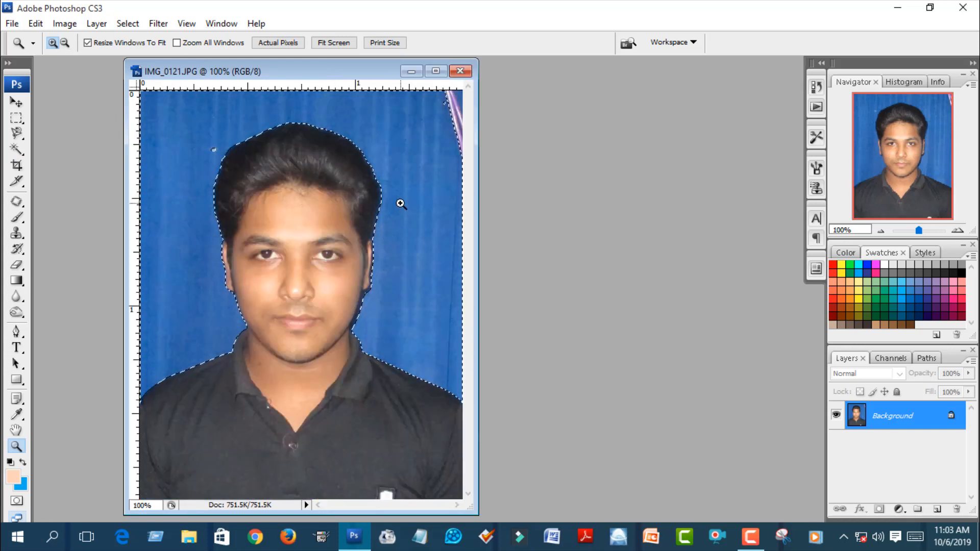
click(368, 136)
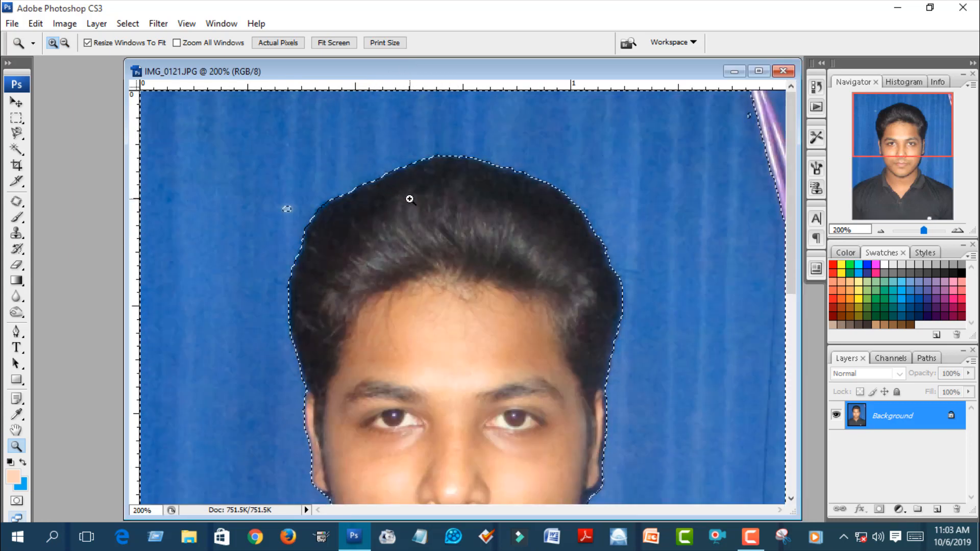
alt+click(315, 256)
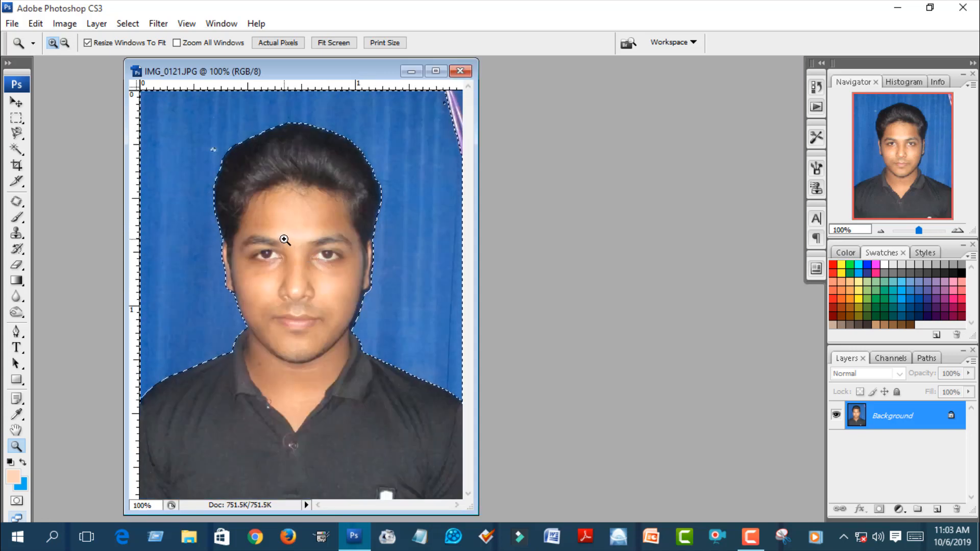
click(269, 162)
key(w)
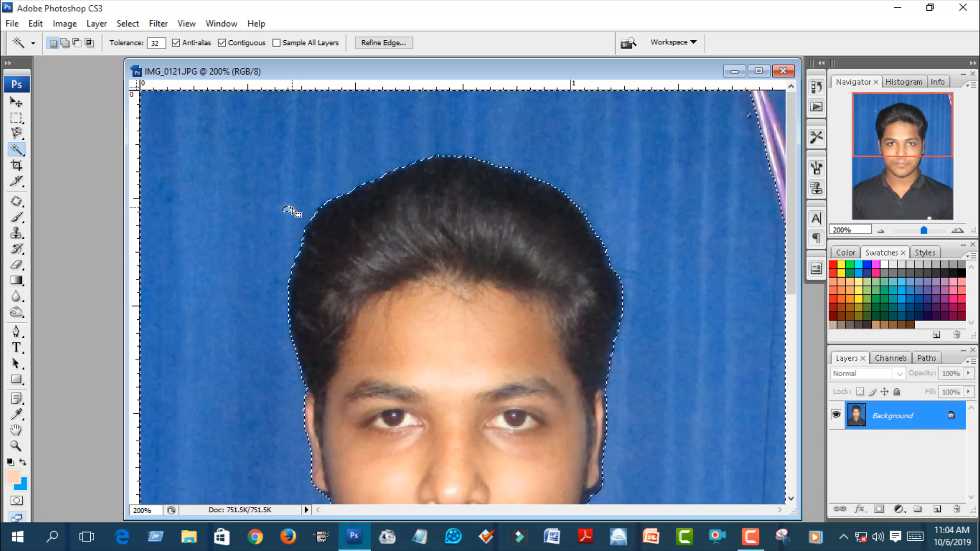
key(shift)
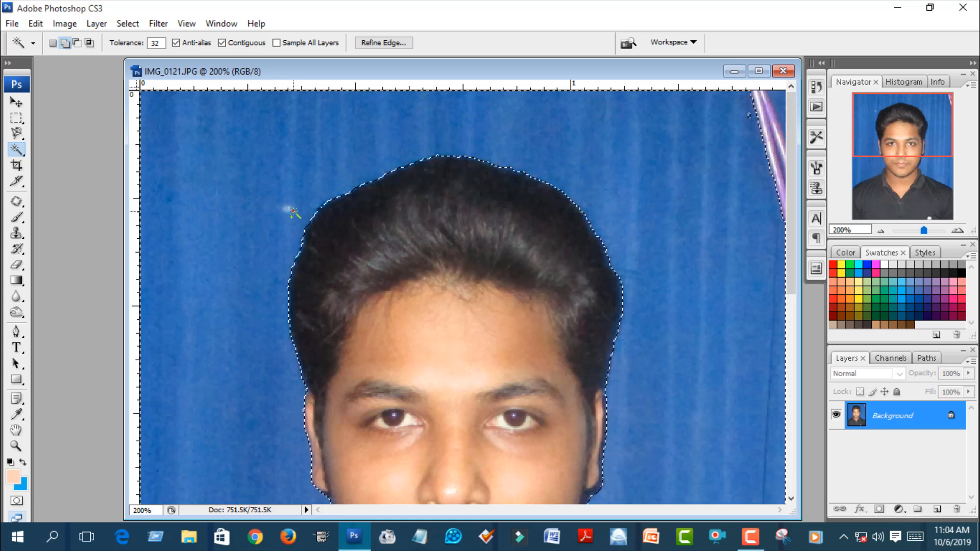
key(z)
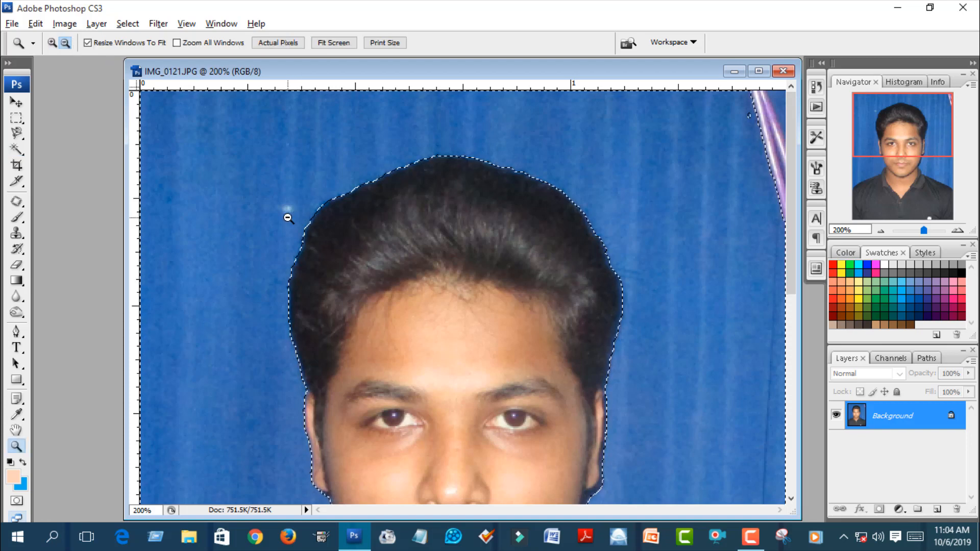
alt+click(301, 221)
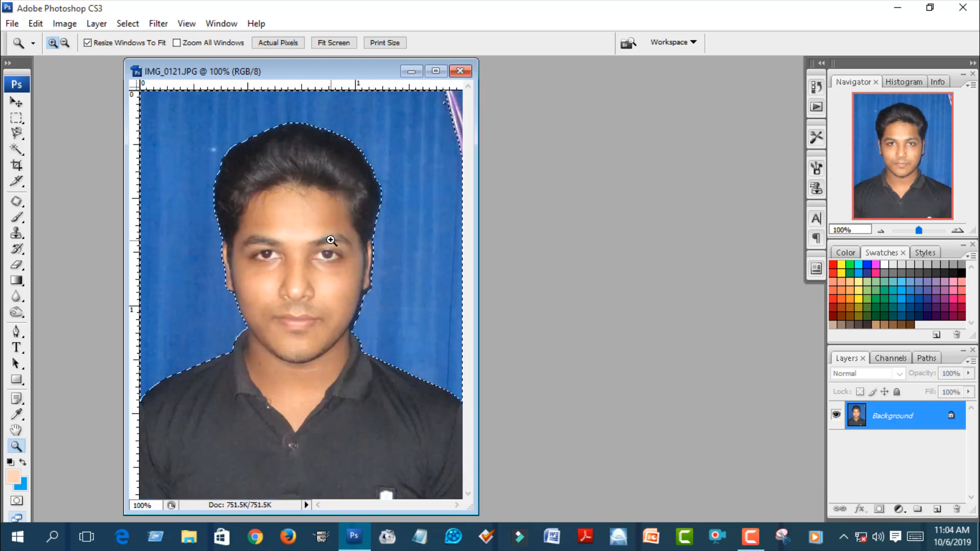
key(Delete)
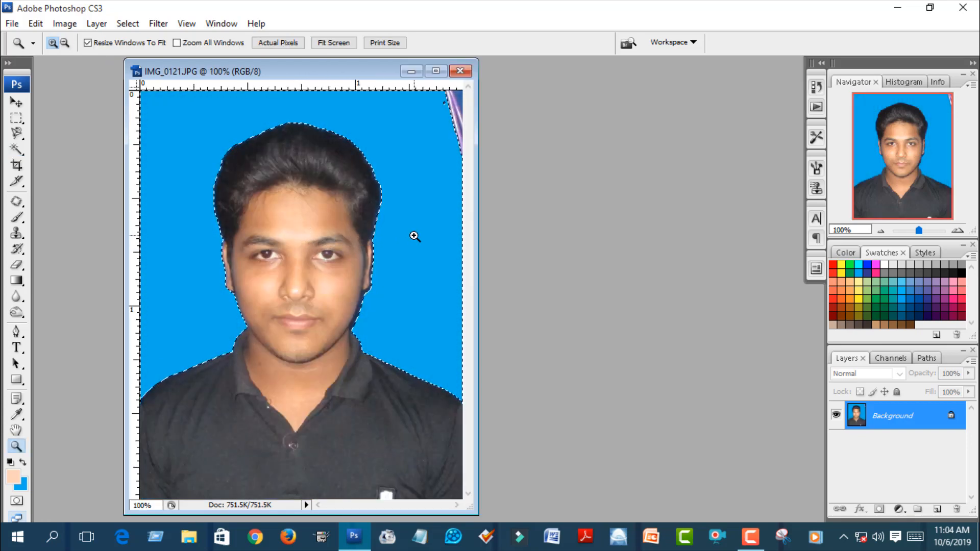
Outline the leftover purple cord in the photo's upper-right corner with the Magnetic Lasso, clear it to the background blue, and deselect
click(425, 160)
drag(642, 75, 455, 88)
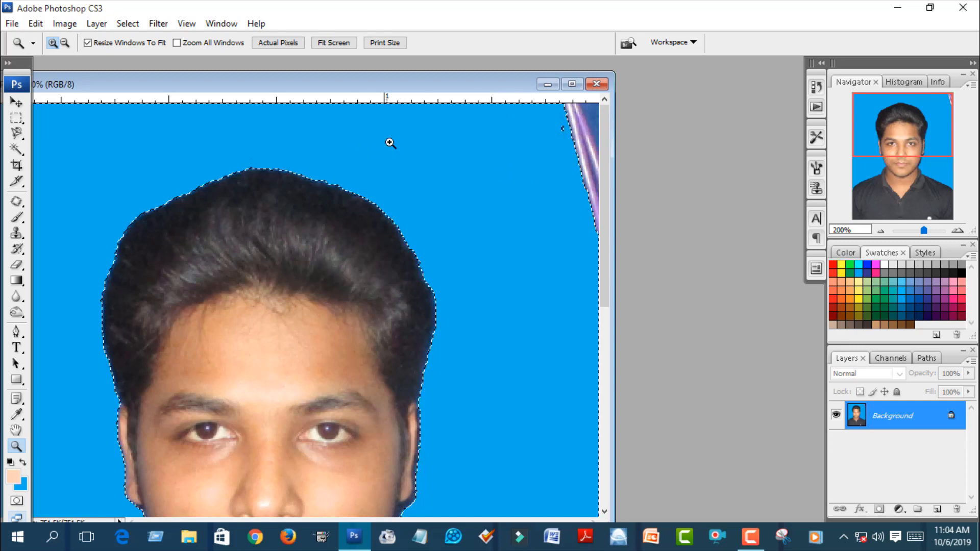
click(15, 134)
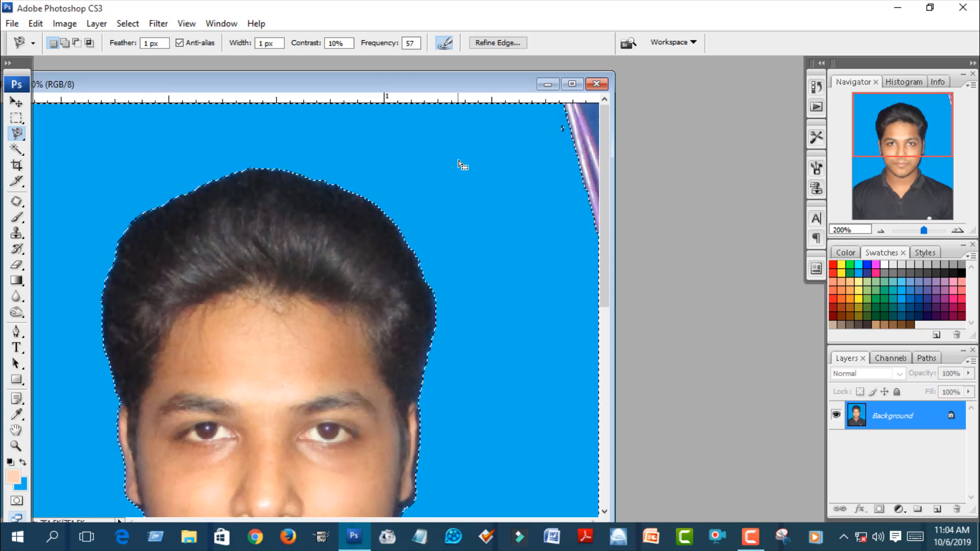
key(ctrl+d)
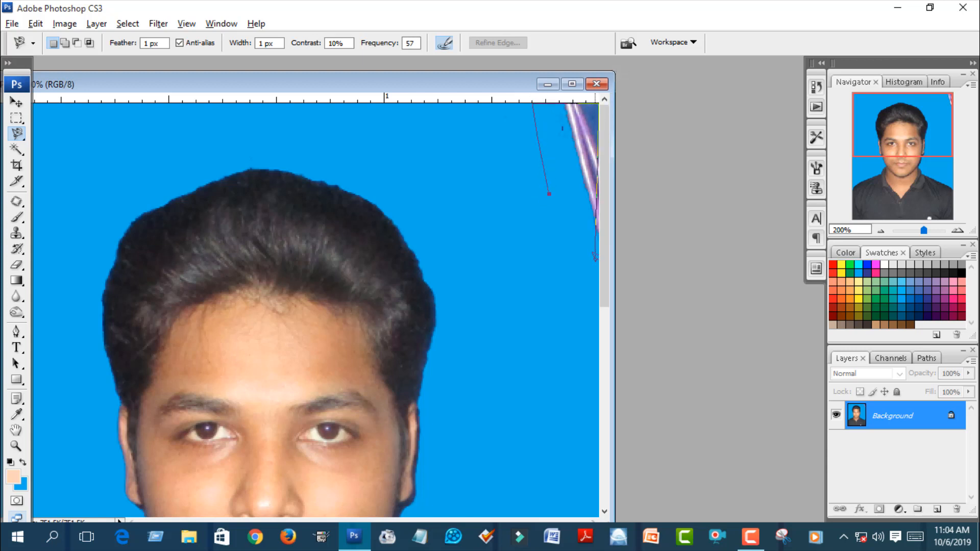
double_click(566, 223)
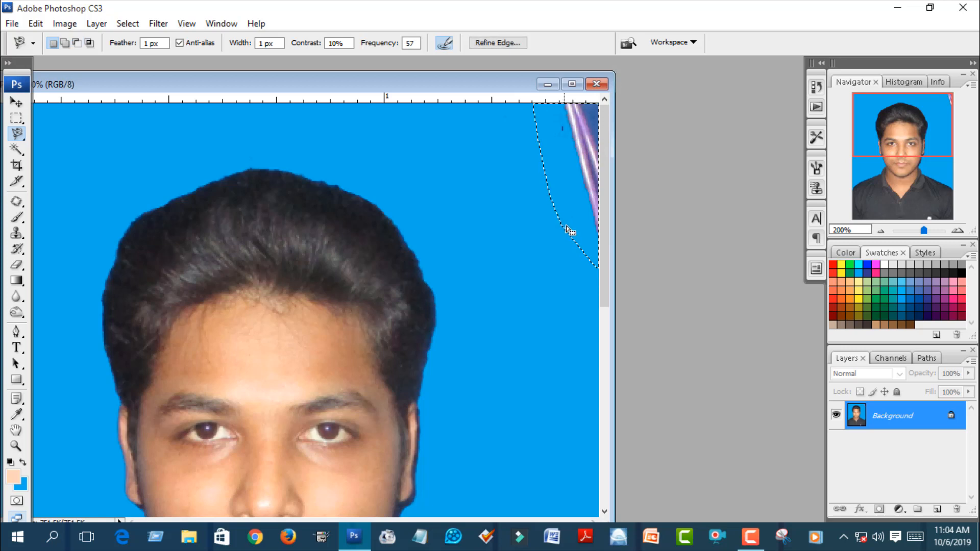
key(ctrl+d)
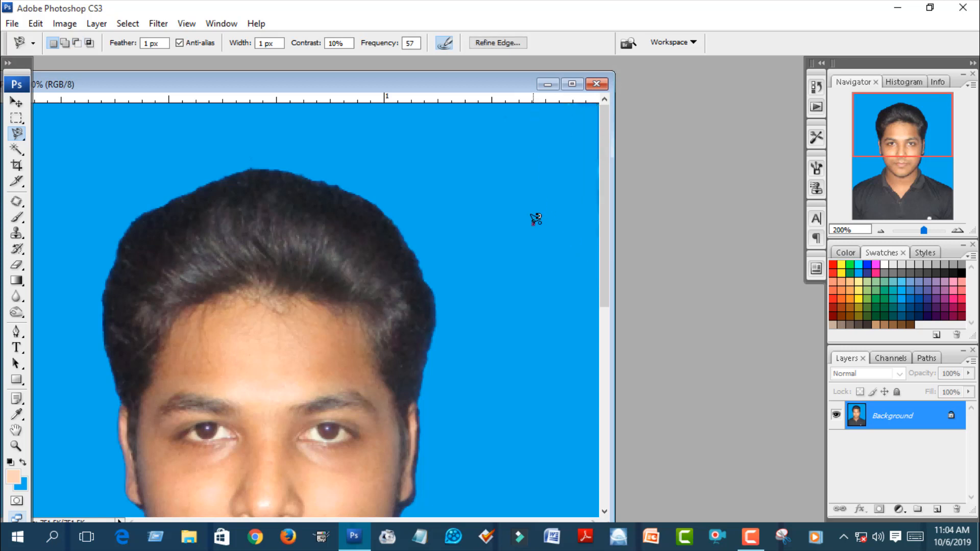
Outline the dark fringe beside the ear and jaw on the photo's right side with the Magnetic Lasso, clear it to background blue, and deselect
key(z)
alt+click(387, 250)
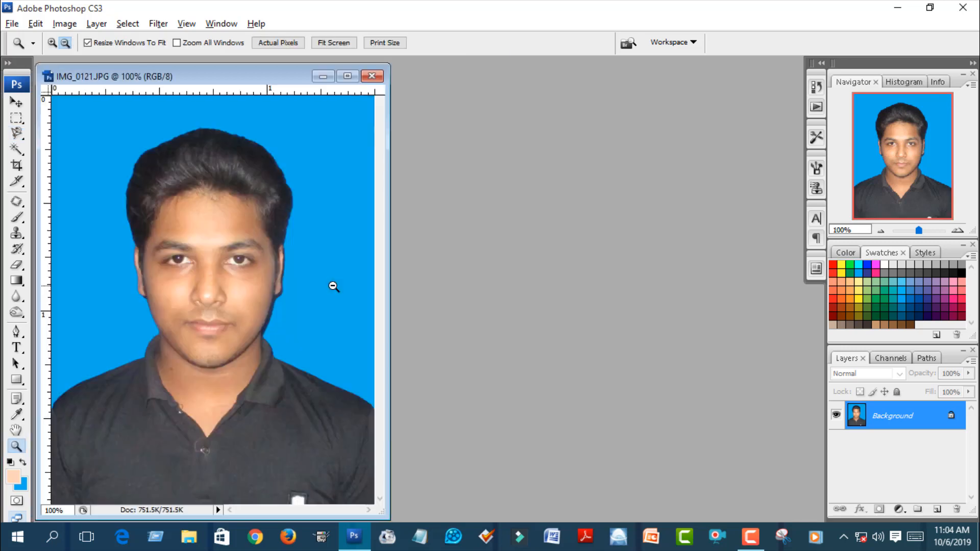
click(253, 324)
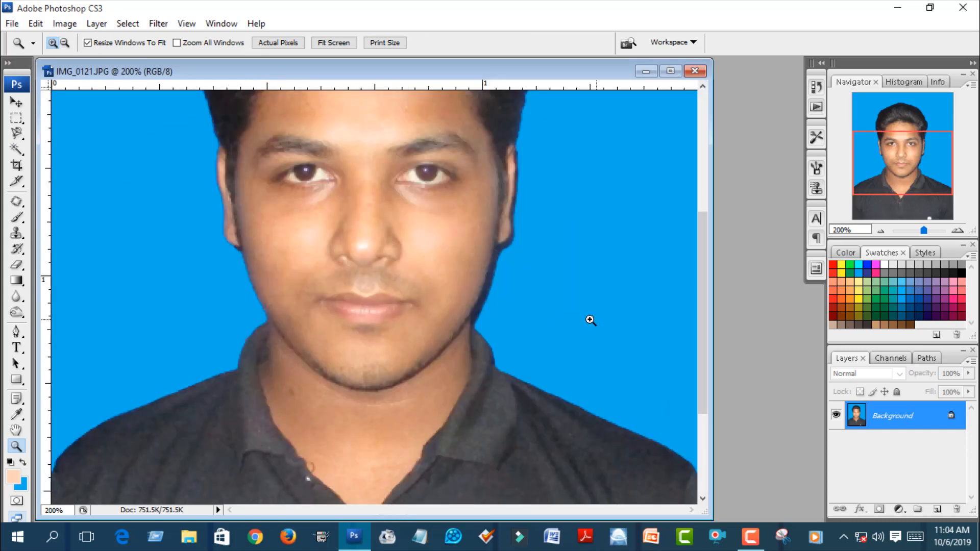
click(543, 276)
click(497, 357)
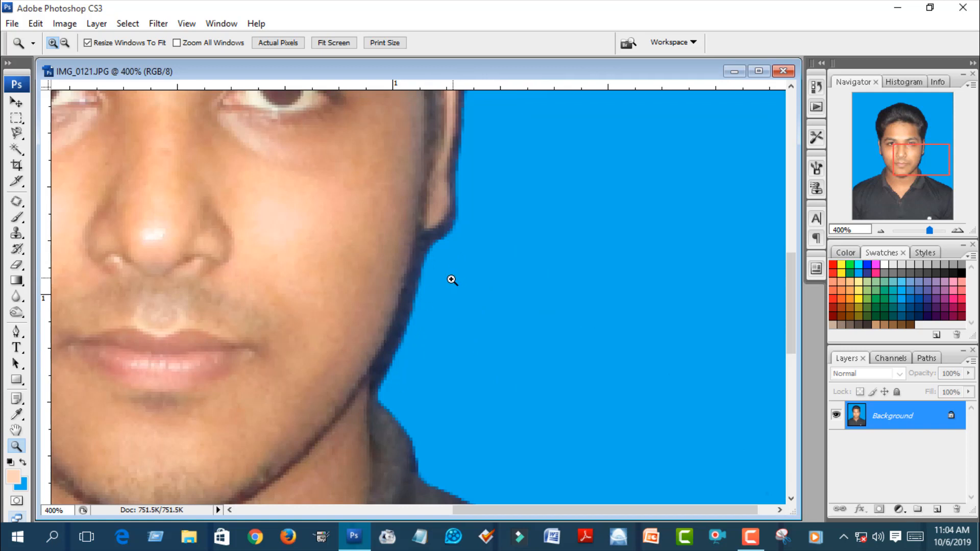
key(l)
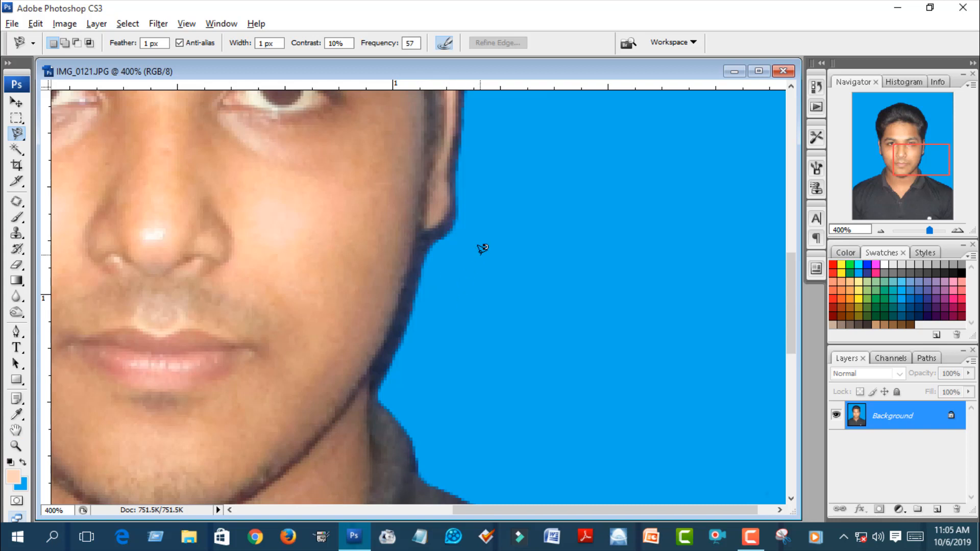
click(464, 309)
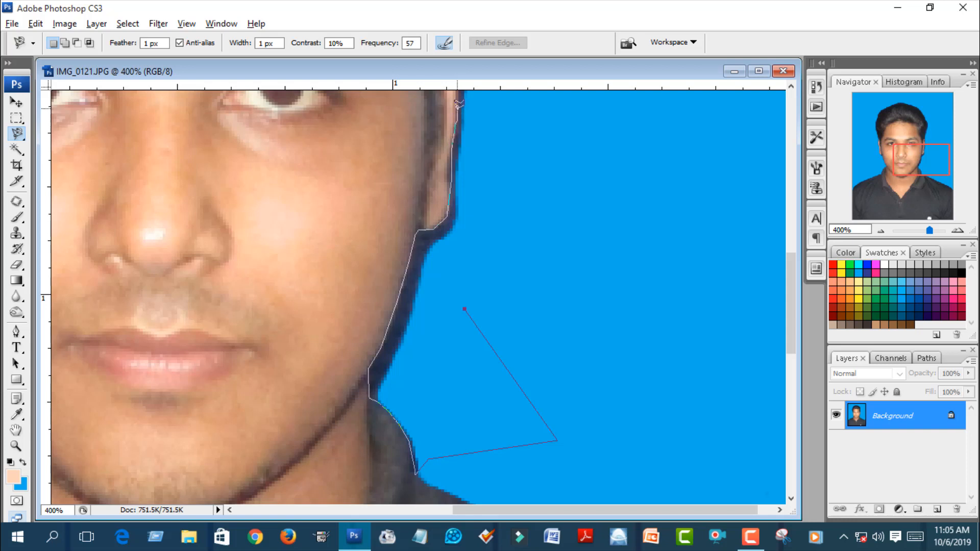
double_click(563, 244)
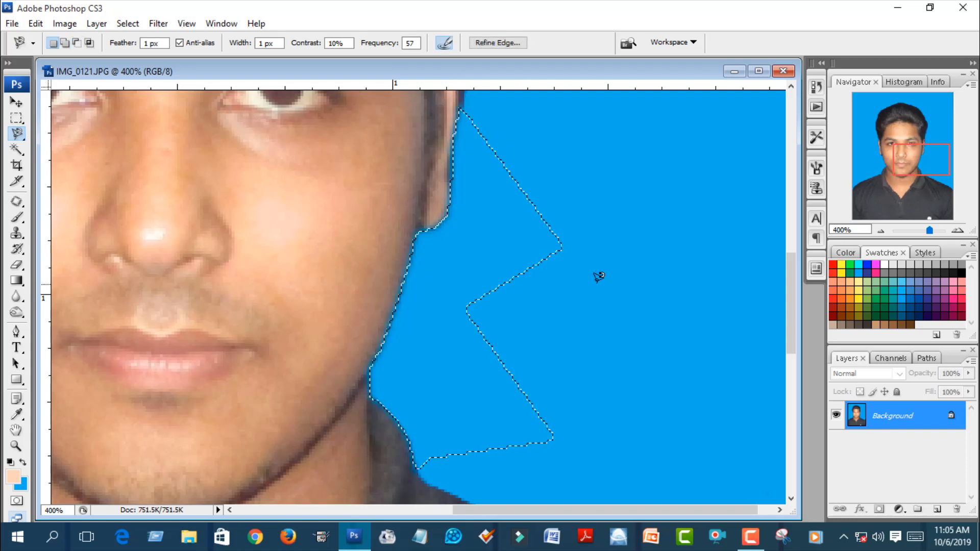
key(ctrl+d)
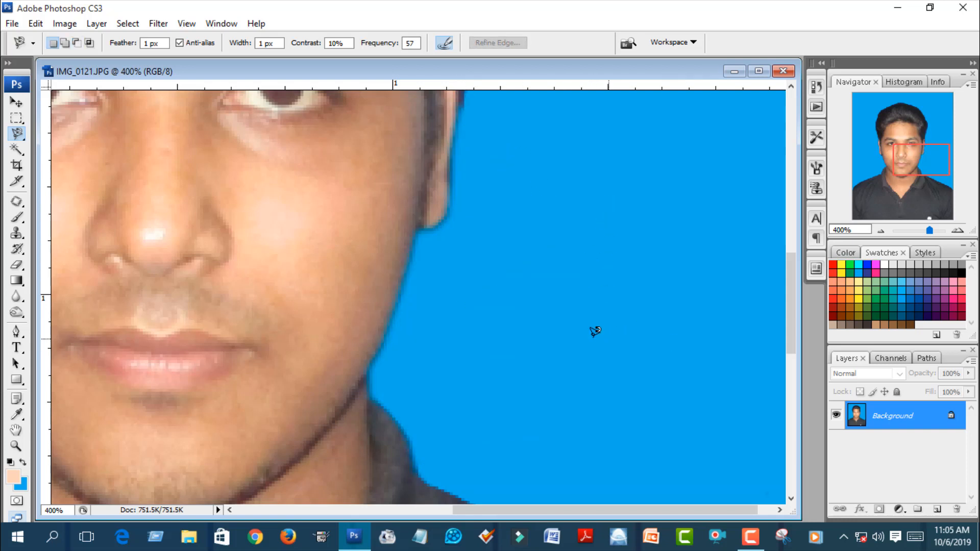
Inspect the cleaned jaw edge up close and check the whole portrait at 100% zoom
key(z)
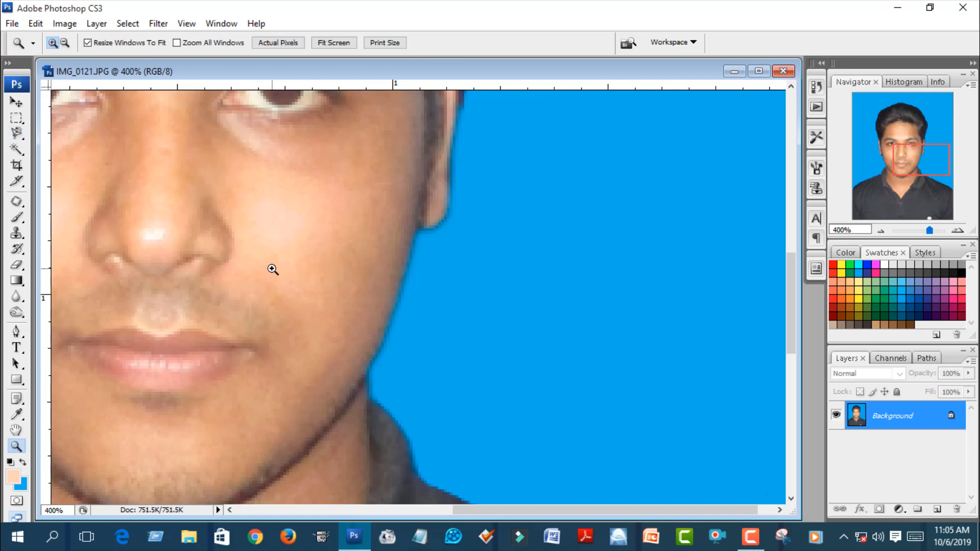
key(alt)
click(284, 241)
click(326, 259)
alt+click(335, 275)
alt+click(313, 284)
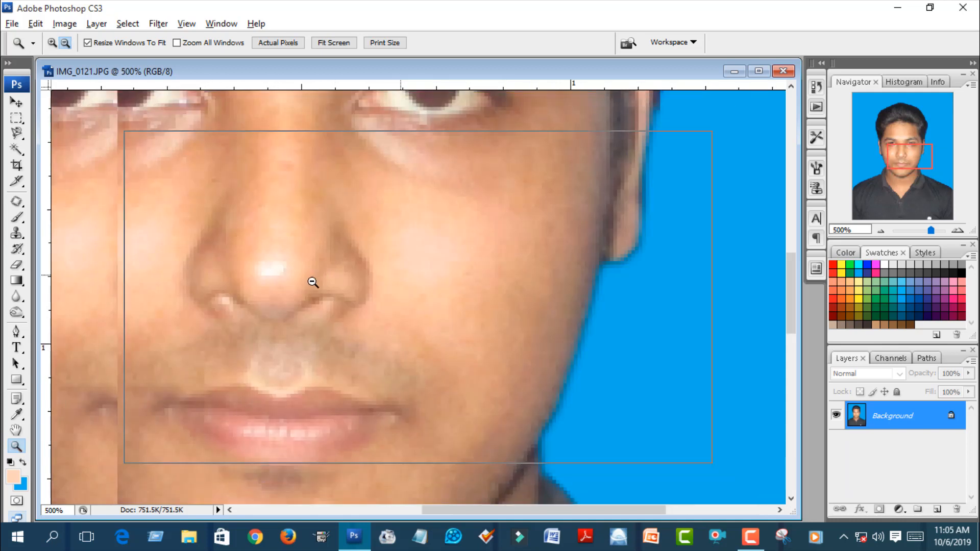
alt+click(284, 313)
alt+click(379, 322)
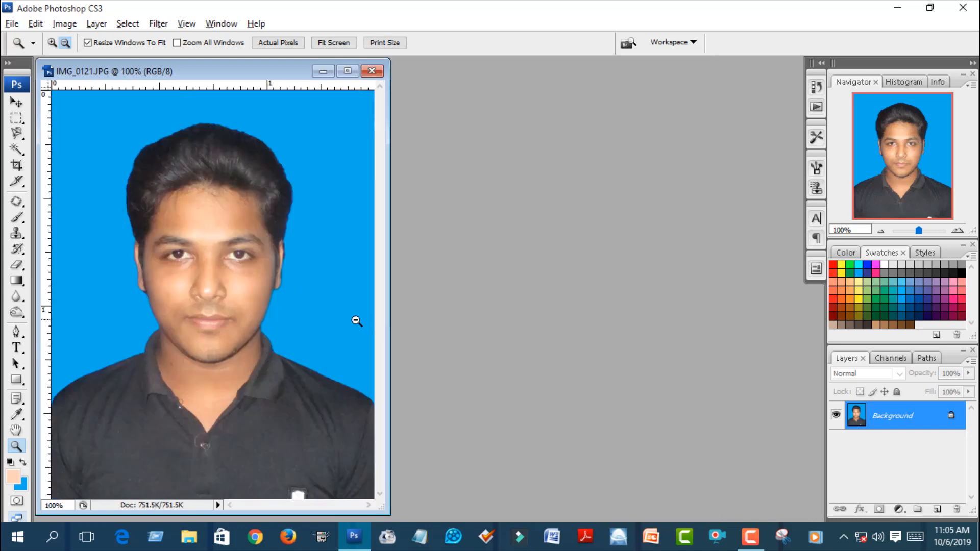
Outline the dark fringe below the ear and along the jaw on the photo's left side, clear it to background blue, and deselect
click(308, 259)
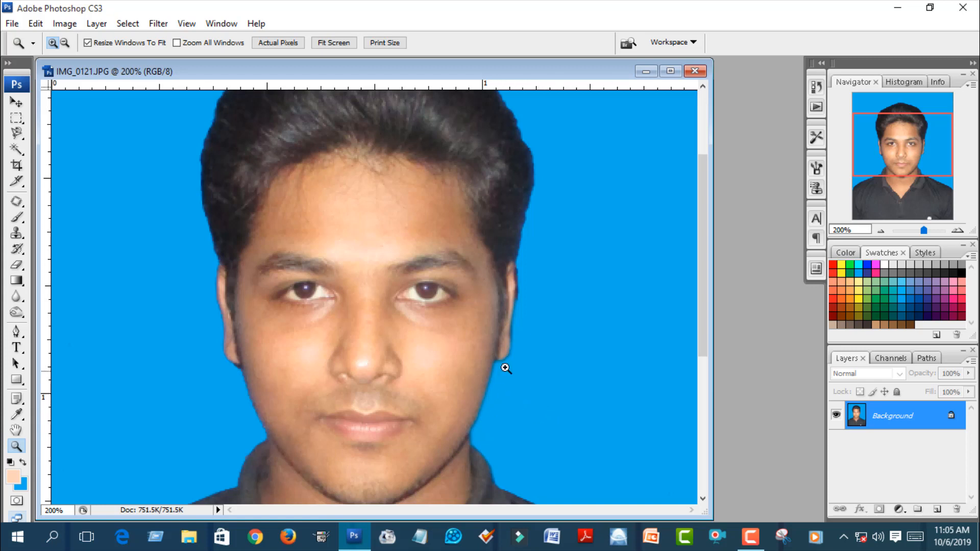
click(249, 407)
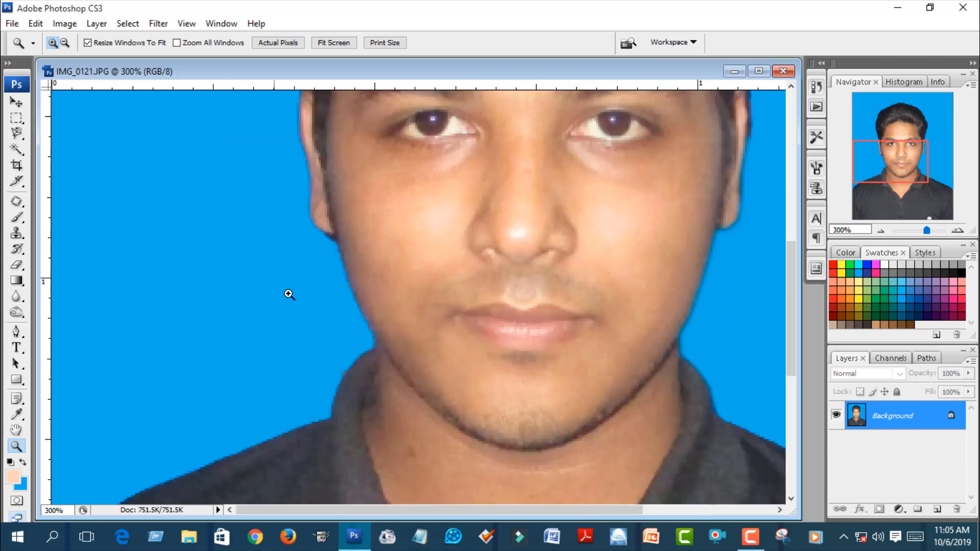
click(324, 239)
drag(393, 382, 360, 339)
click(399, 309)
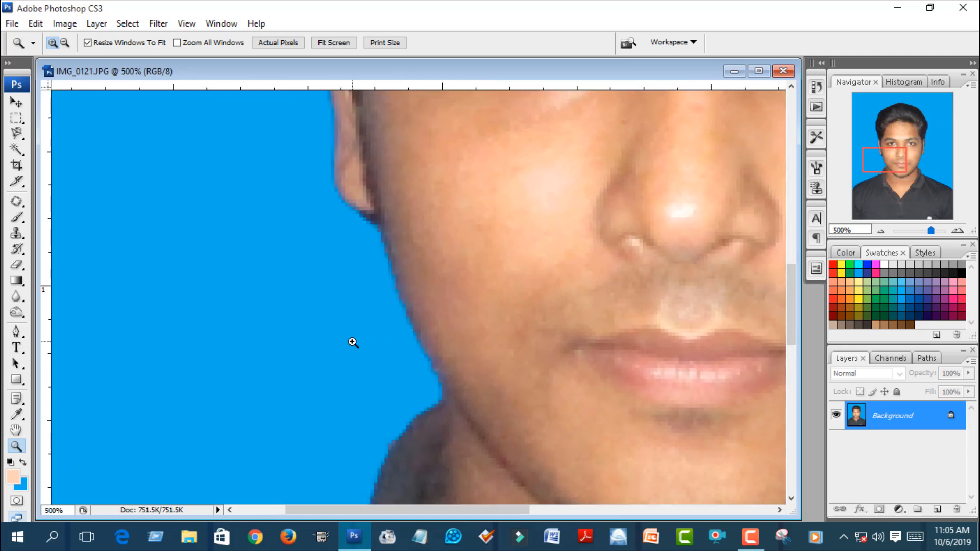
key(l)
click(324, 307)
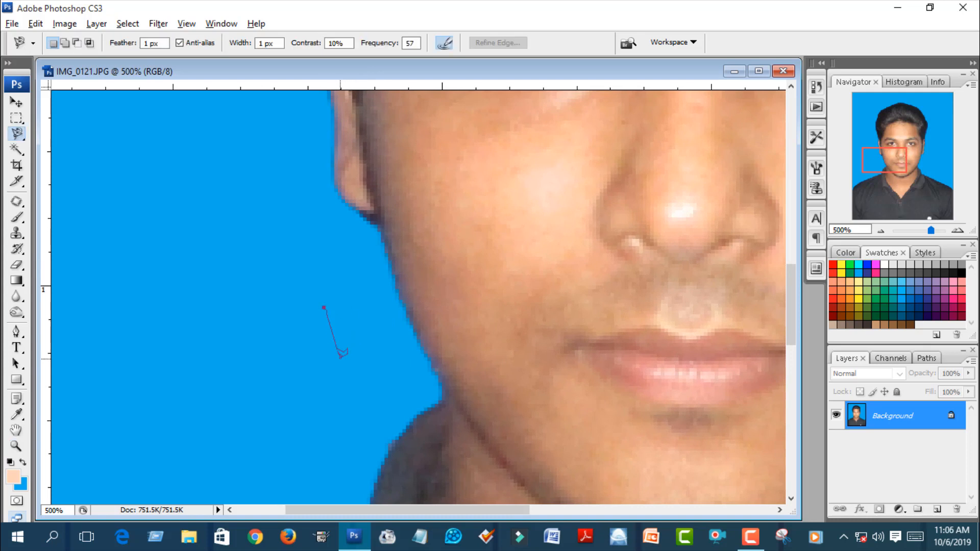
click(442, 378)
click(411, 315)
click(396, 275)
double_click(265, 208)
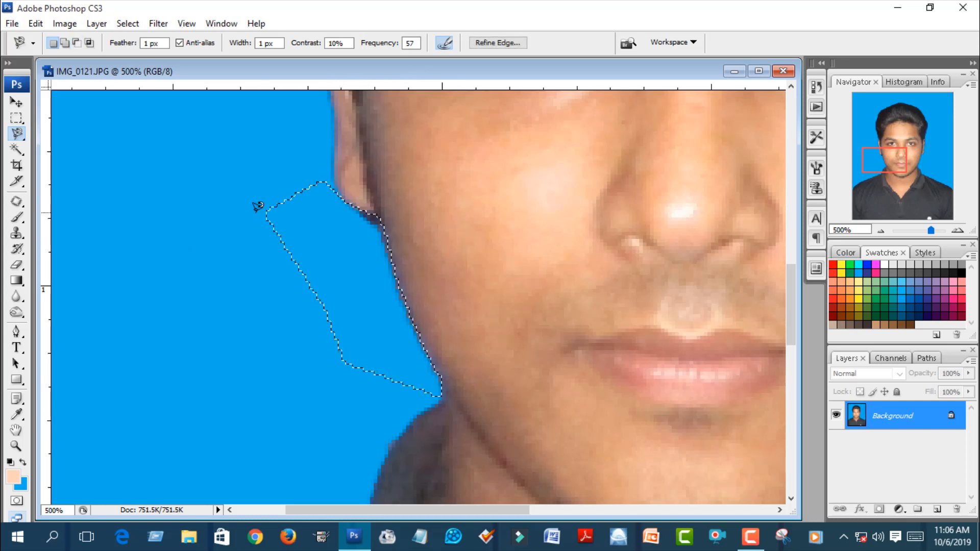
key(Delete)
key(ctrl+d)
Review the background edges around the head at 100% and 200% zoom
key(z)
alt+click(422, 286)
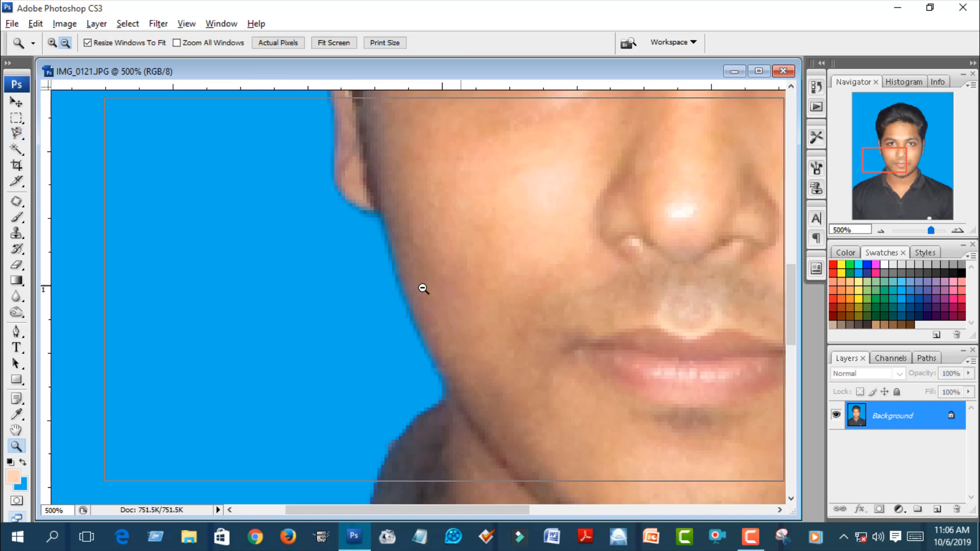
alt+click(404, 289)
alt+click(415, 311)
alt+click(352, 290)
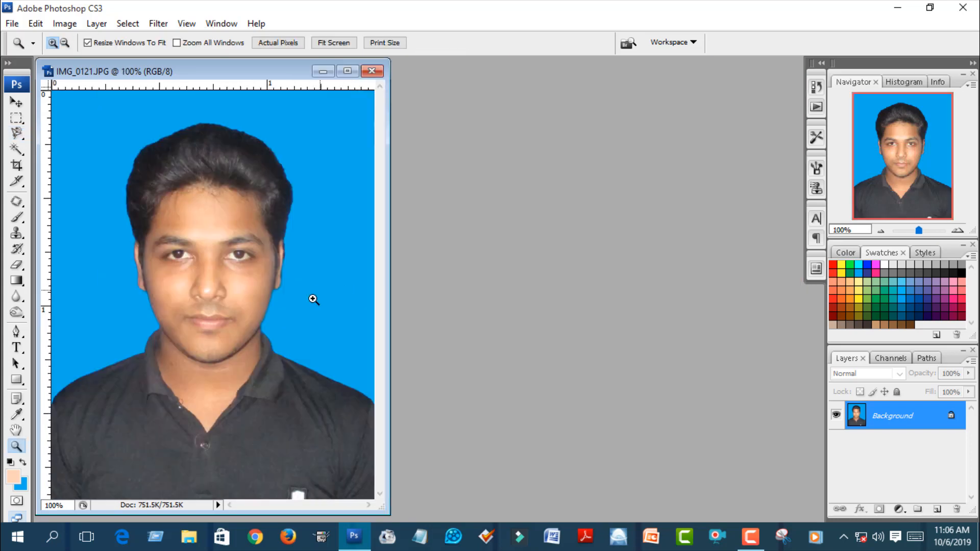
click(322, 246)
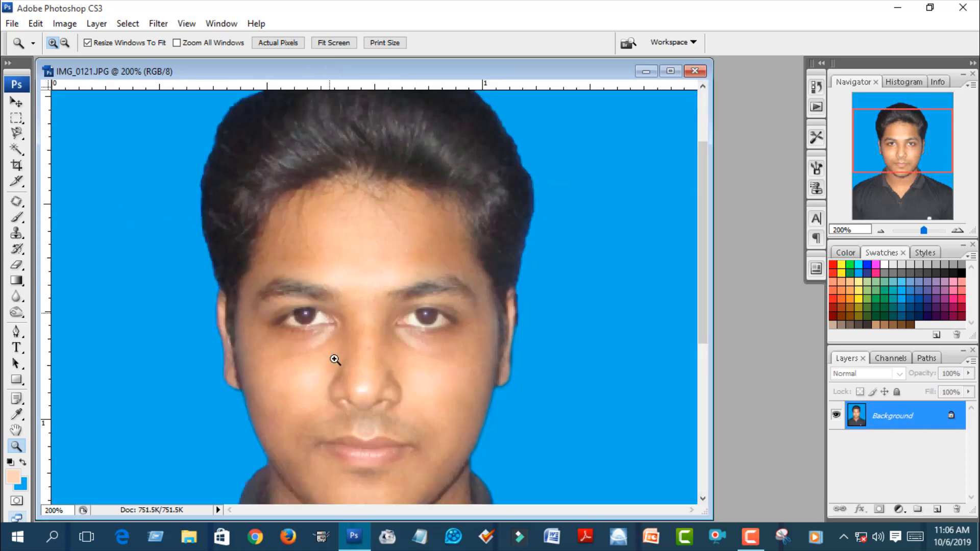
alt+click(333, 433)
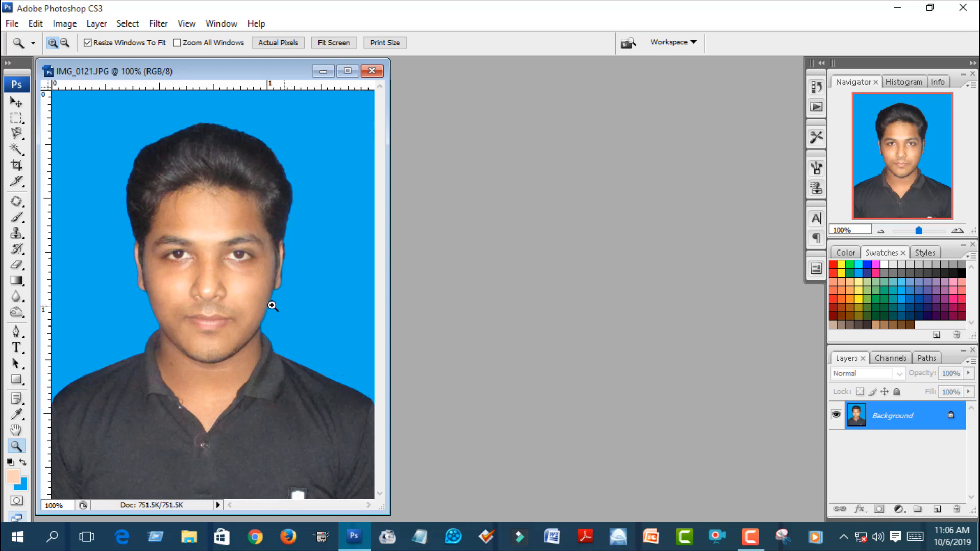
Remove the shiny highlight on the nose tip with the Patch tool set to Source, using nearby skin, and deselect
click(235, 239)
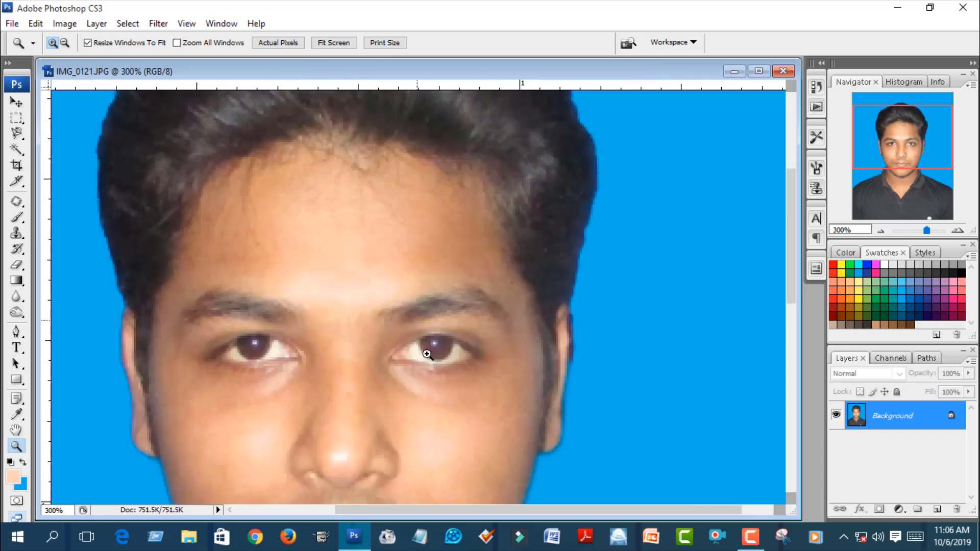
click(417, 305)
drag(354, 458, 456, 379)
click(428, 345)
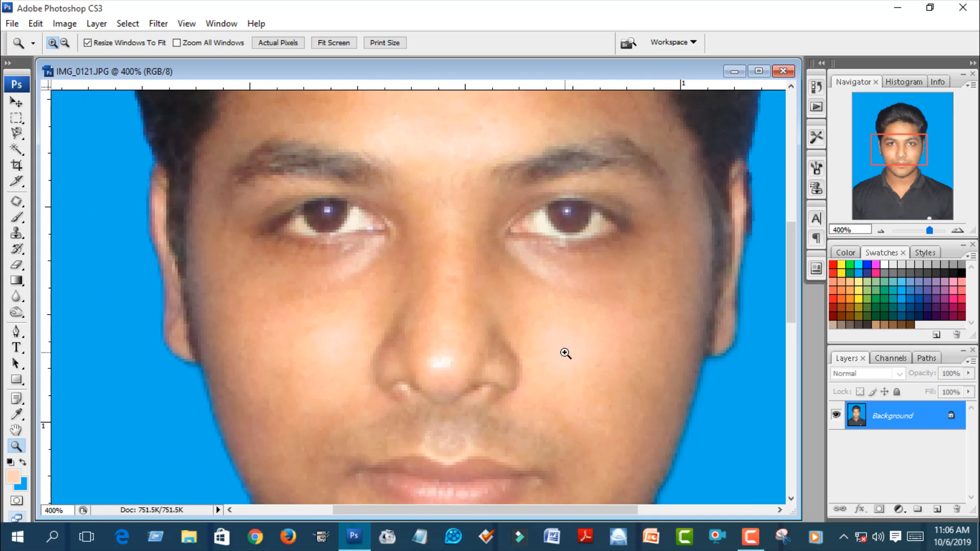
key(j)
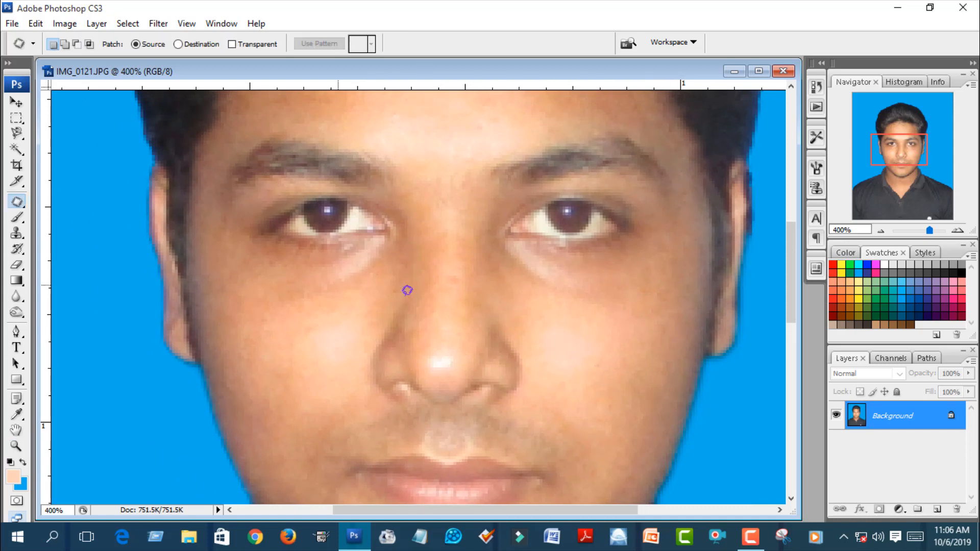
right_click(15, 206)
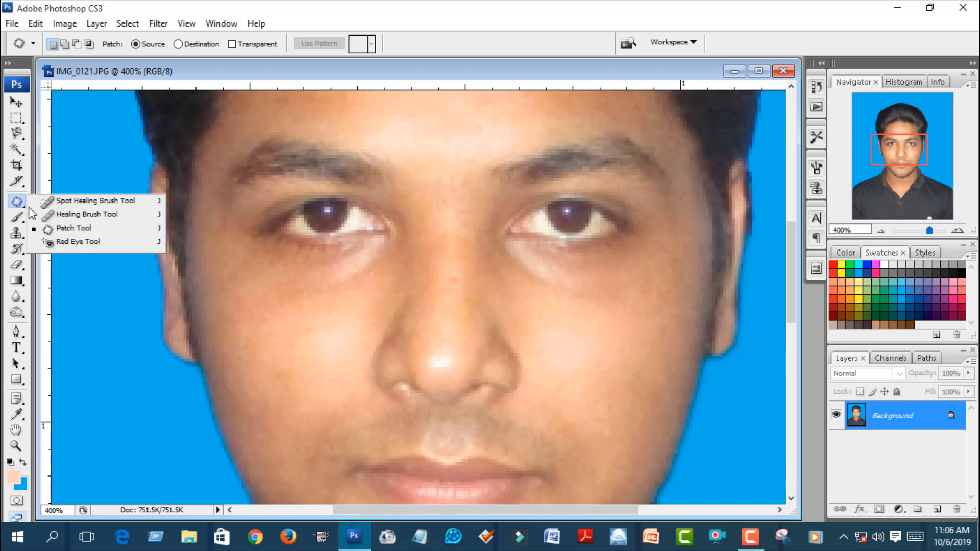
click(56, 231)
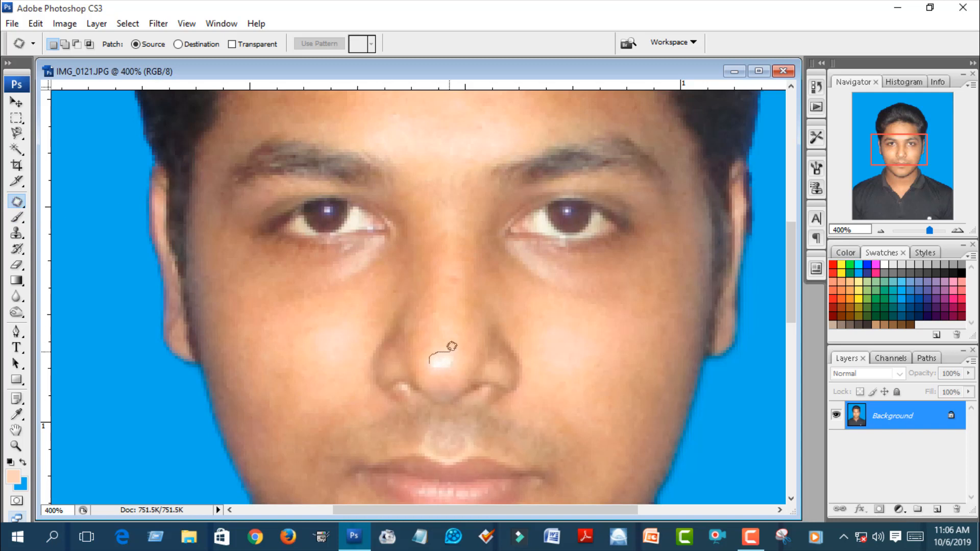
mouse_move(452, 346)
mouse_down()
mouse_move(454, 357)
mouse_move(429, 357)
mouse_move(440, 350)
mouse_move(436, 322)
mouse_move(292, 307)
mouse_move(437, 343)
mouse_move(434, 331)
mouse_up()
key(ctrl+d)
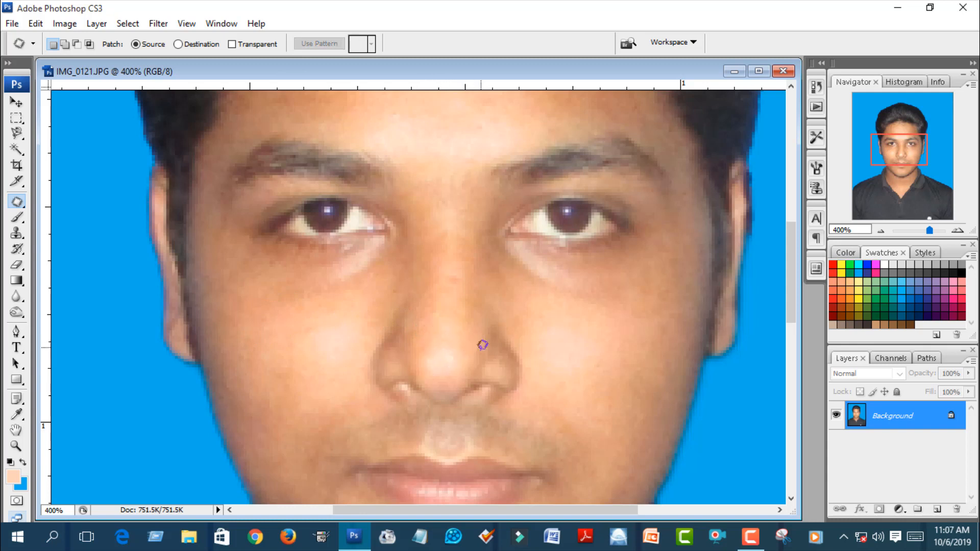
Patch the uneven spots on both cheeks with nearby clean skin, deselecting after each patch
mouse_move(331, 318)
mouse_down()
mouse_move(302, 333)
mouse_move(313, 356)
mouse_move(328, 365)
mouse_move(352, 352)
mouse_move(361, 323)
mouse_move(299, 332)
mouse_move(275, 319)
mouse_up()
key(ctrl+d)
drag(338, 361, 296, 307)
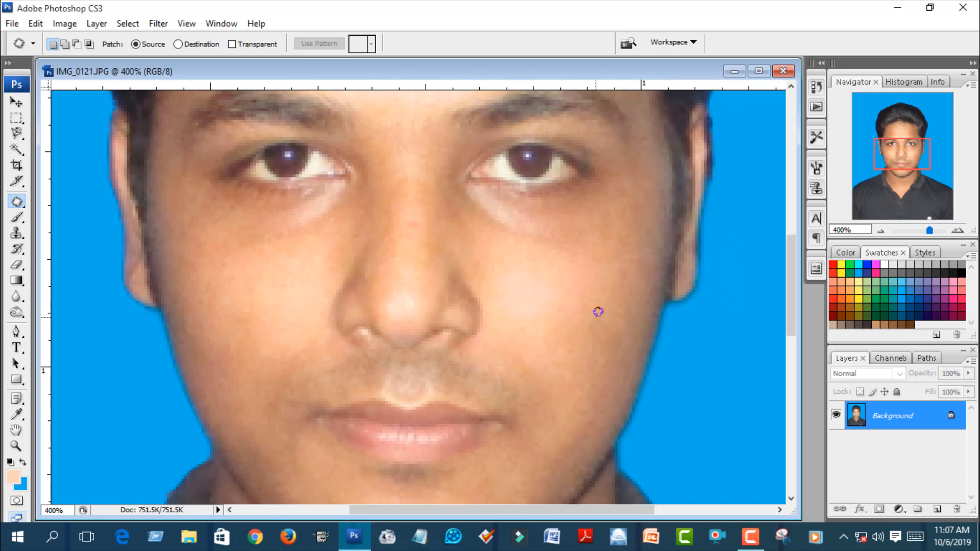
mouse_move(526, 305)
mouse_down()
mouse_move(514, 338)
mouse_move(531, 338)
mouse_move(534, 320)
mouse_move(586, 281)
mouse_move(558, 313)
mouse_up()
key(ctrl+d)
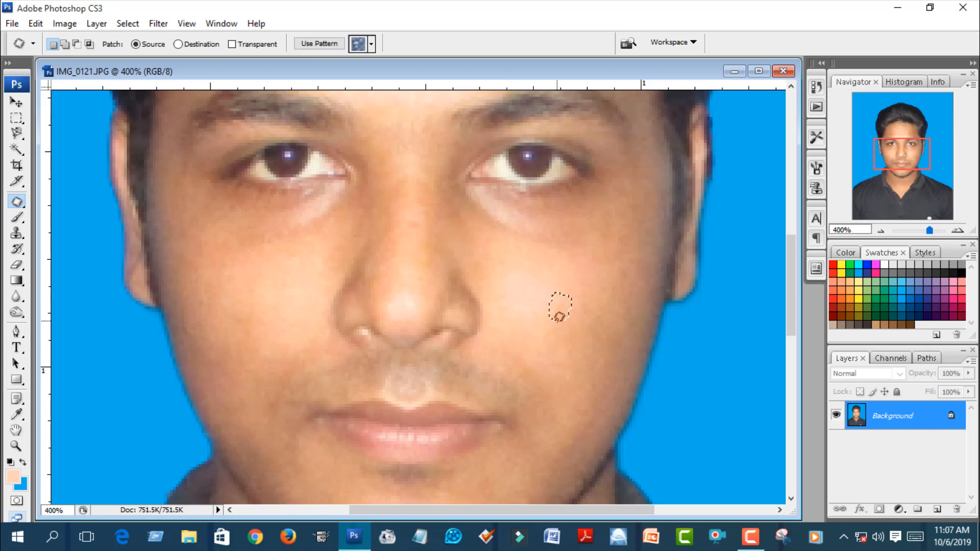
drag(538, 371, 548, 283)
key(ctrl+d)
Patch the stray hairs on the left part of the forehead with the clear skin just beside them, and deselect
drag(529, 248, 540, 470)
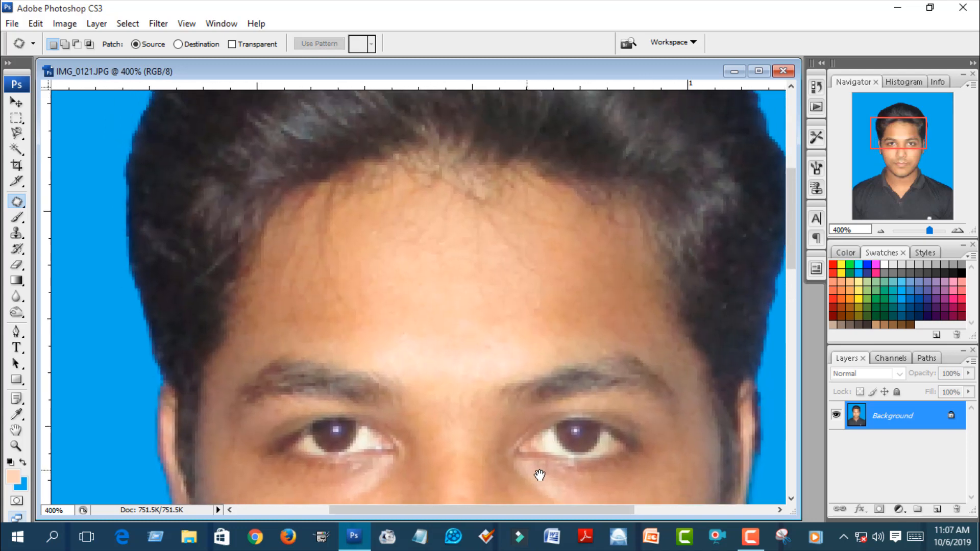
mouse_move(380, 259)
mouse_down()
mouse_move(391, 286)
mouse_move(357, 273)
mouse_move(349, 223)
mouse_move(360, 212)
mouse_move(407, 299)
mouse_up()
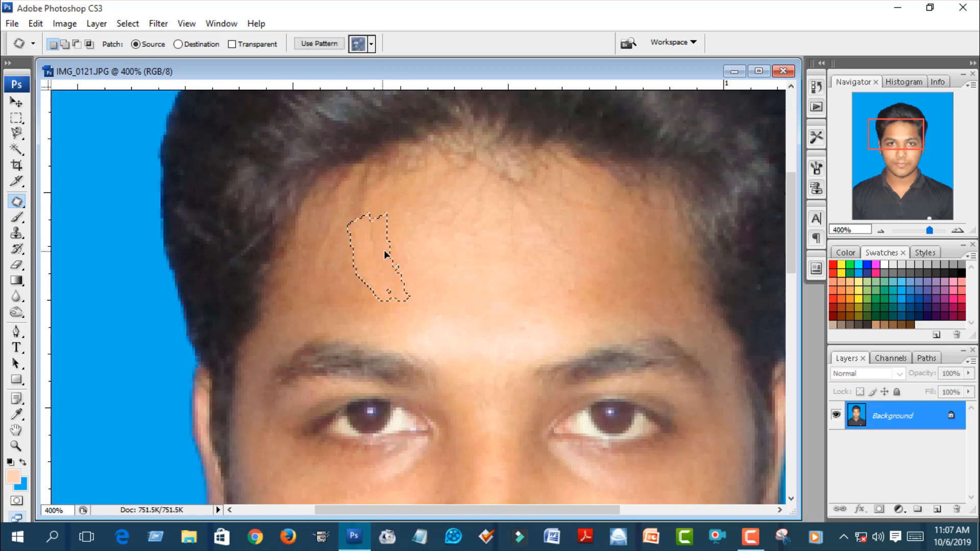
drag(385, 251, 402, 248)
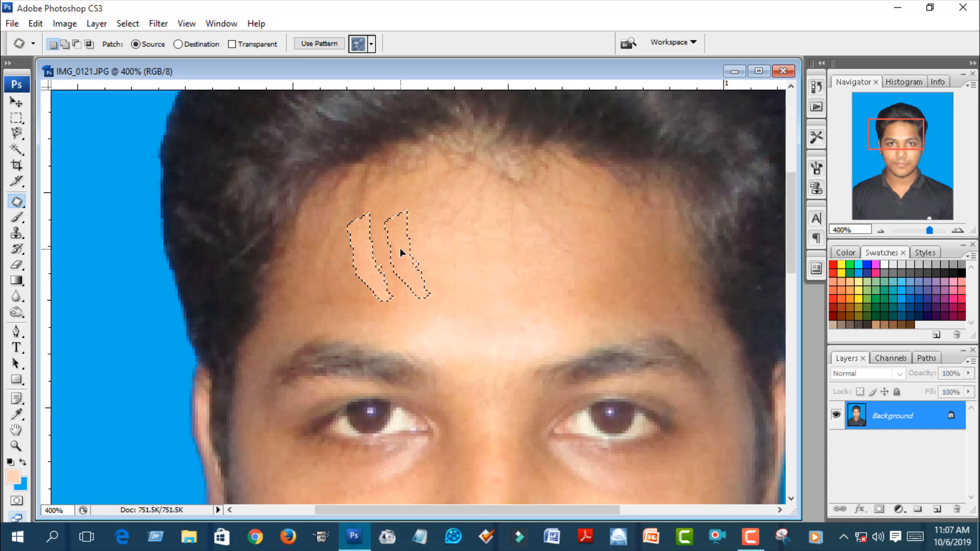
drag(399, 247, 400, 247)
key(ctrl+d)
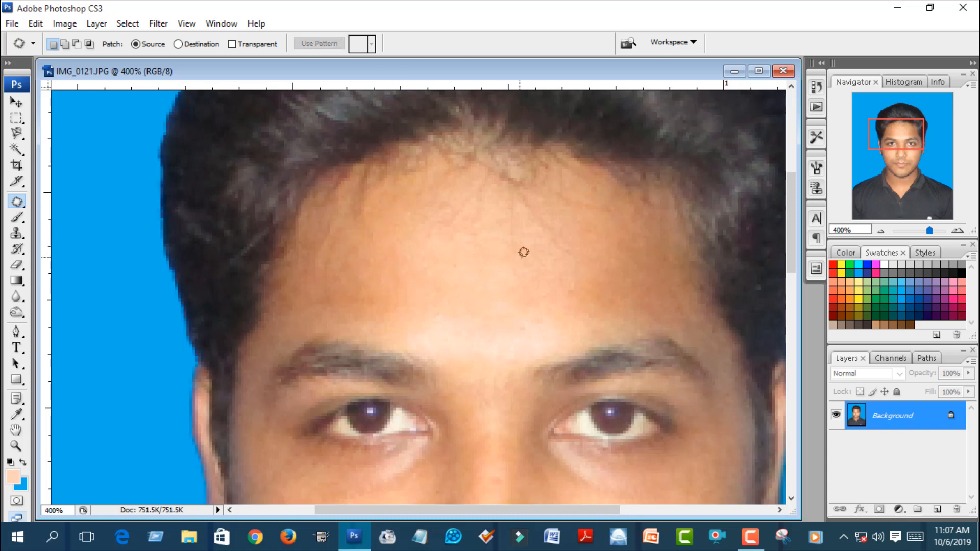
Check the retouched face at 100% and 200% zoom
key(z)
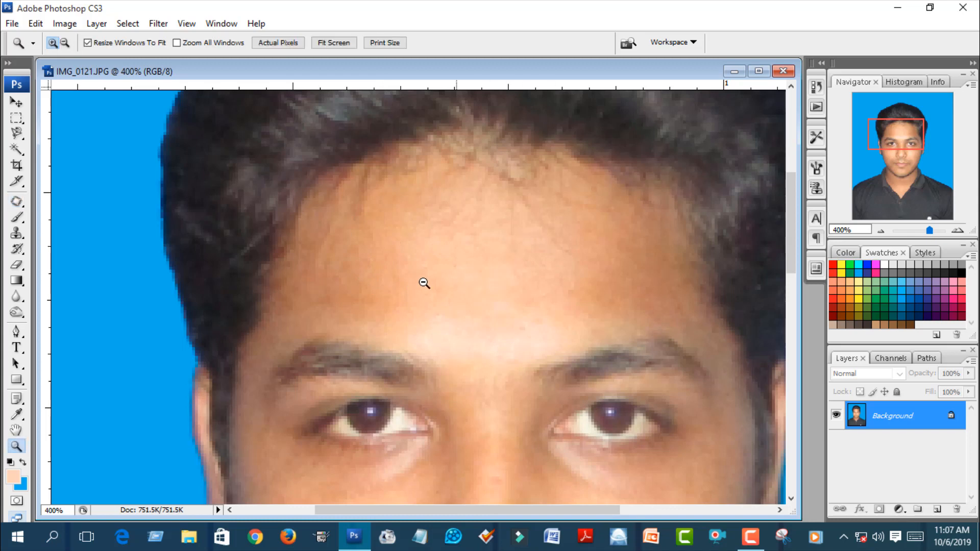
alt+click(386, 341)
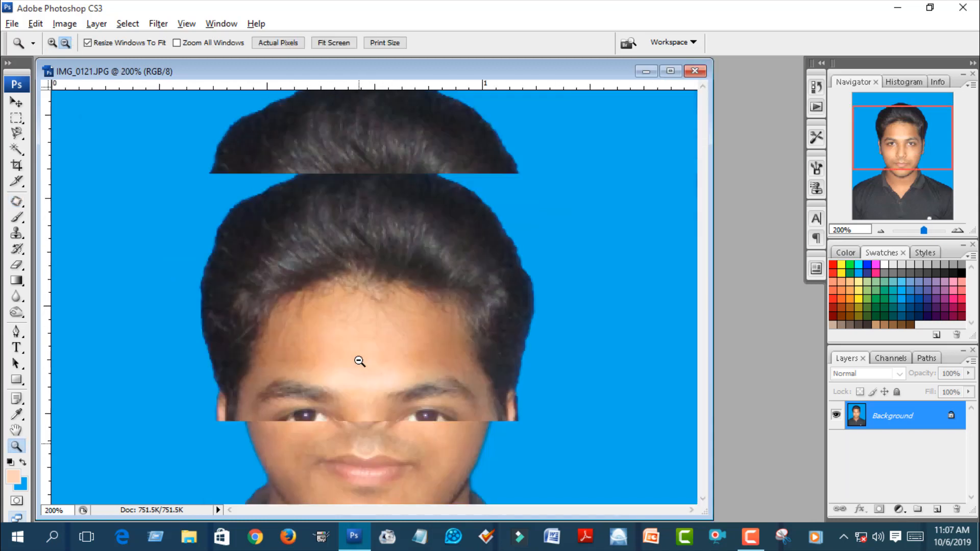
alt+click(378, 347)
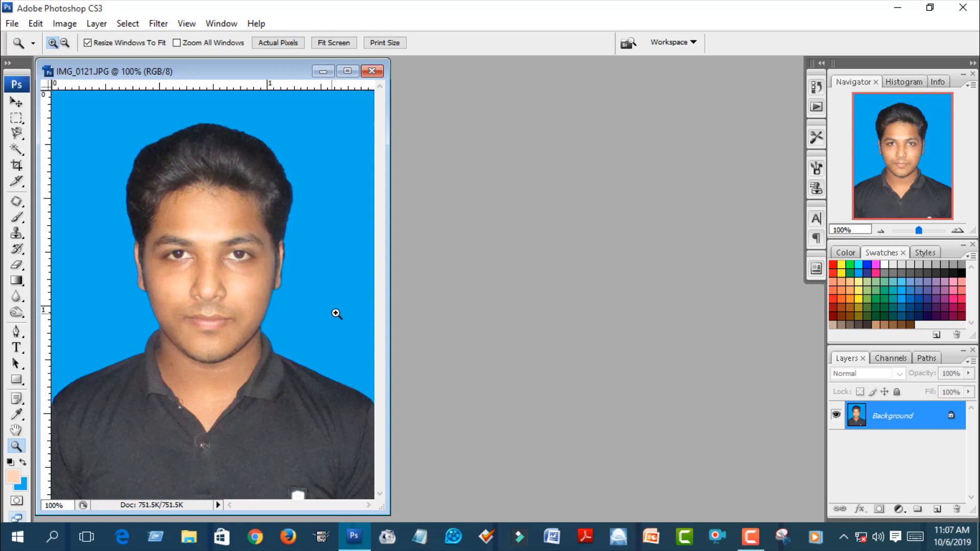
click(225, 284)
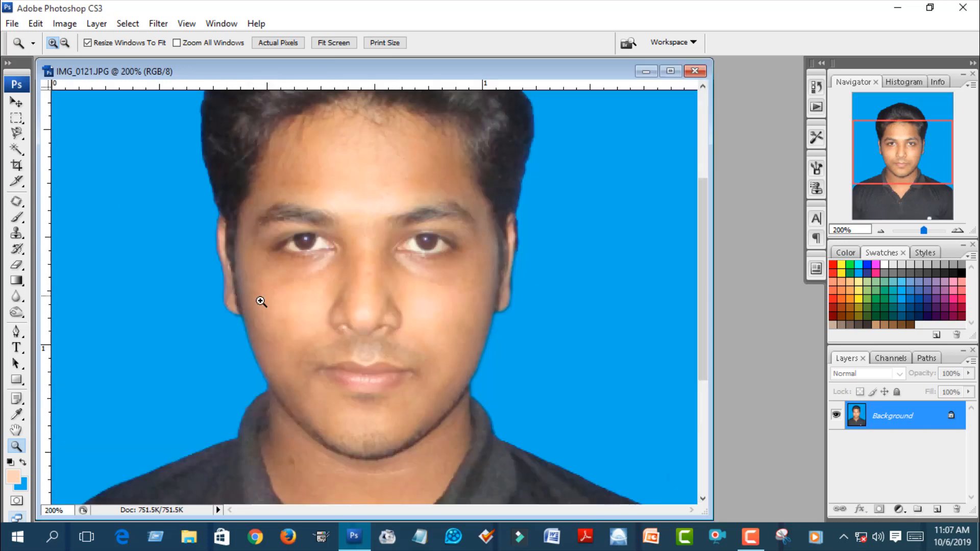
Sample nearby skin tones and brush over the right part of the forehead at 33% opacity and 32% flow
click(410, 256)
drag(284, 317, 251, 406)
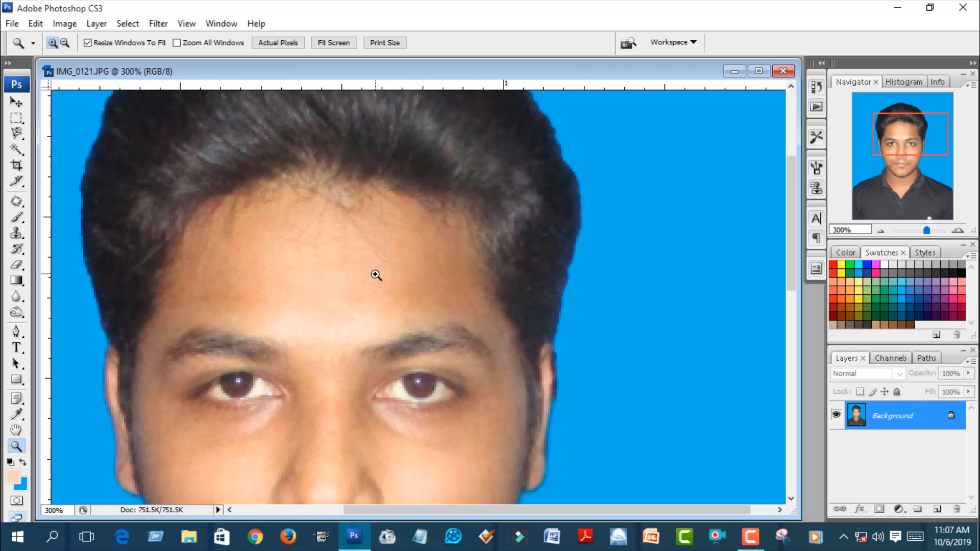
key(b)
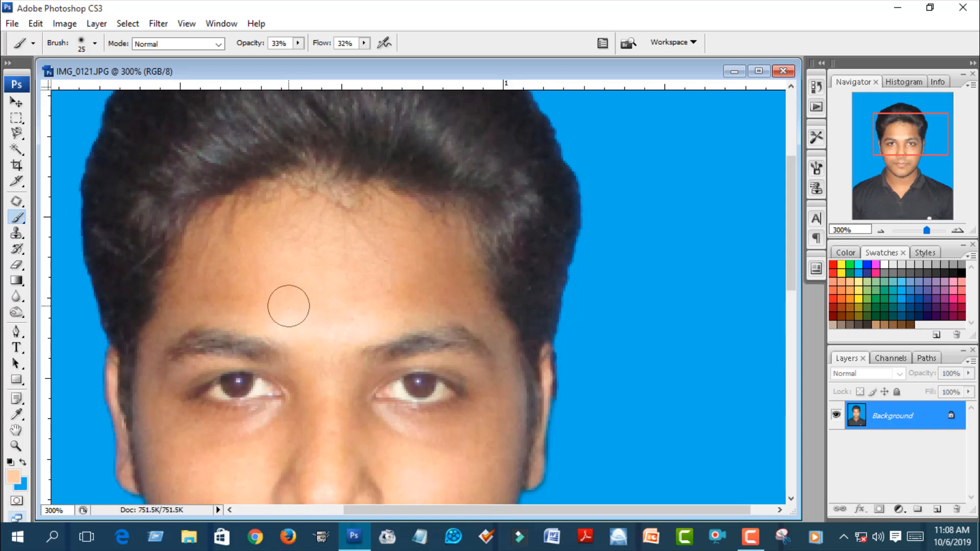
alt+click(192, 245)
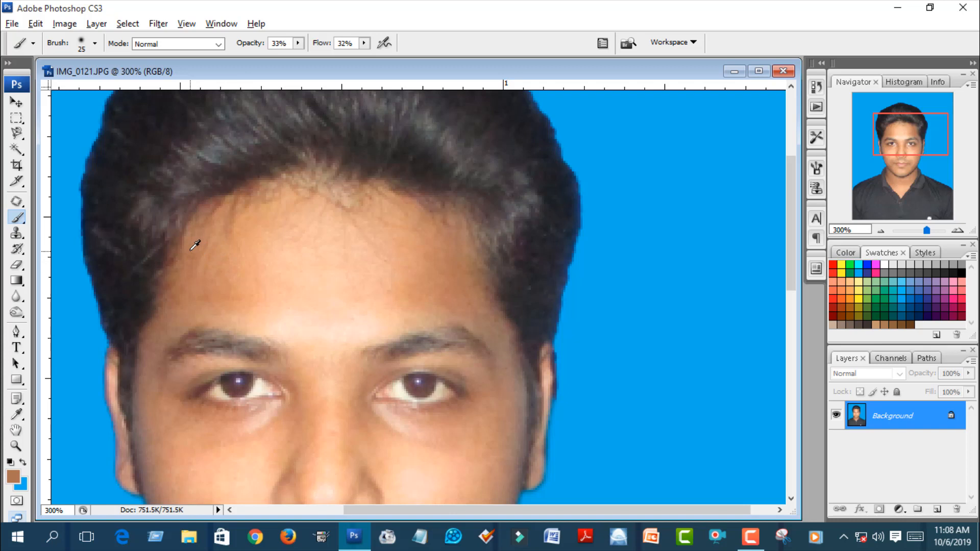
alt+click(180, 288)
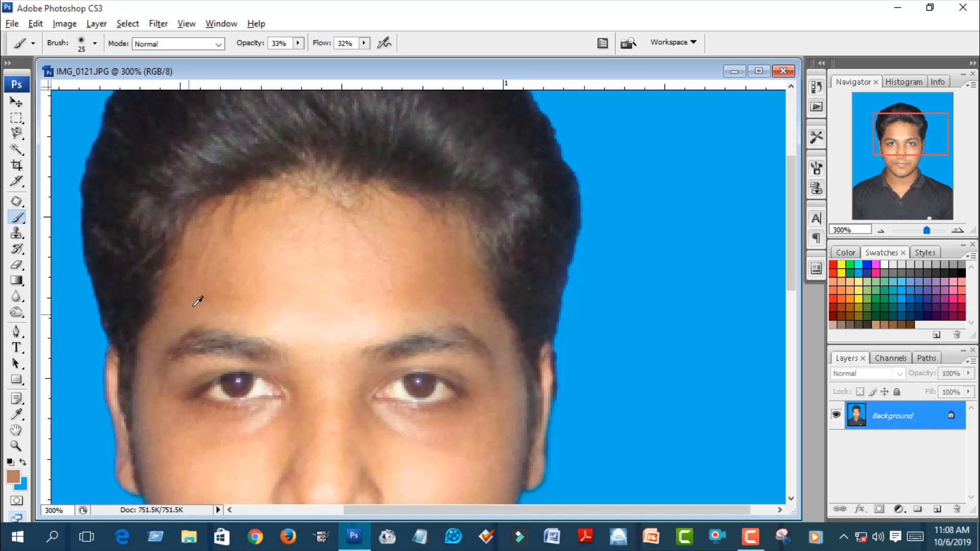
alt+click(267, 259)
click(289, 44)
click(355, 44)
click(378, 257)
mouse_move(447, 290)
mouse_down()
mouse_move(420, 296)
mouse_move(392, 272)
mouse_move(415, 239)
mouse_move(414, 312)
mouse_move(462, 299)
mouse_move(455, 285)
mouse_move(453, 303)
mouse_move(431, 253)
mouse_move(493, 345)
mouse_move(491, 327)
mouse_up()
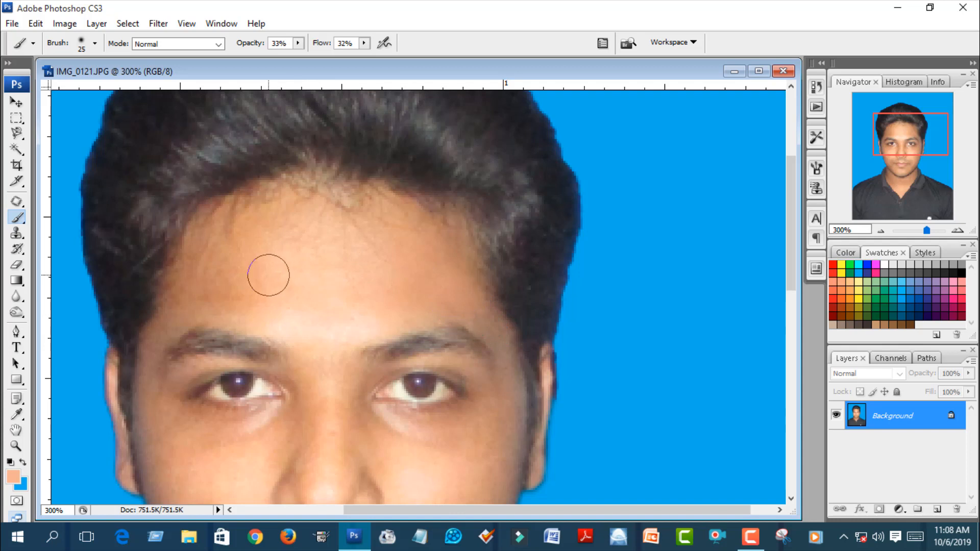
Try to smooth the left cheek and jaw edge by painting the sampled skin tone with a size 15 brush
key(bracketleft)
key(bracketleft)
key(bracketright)
key(bracketleft)
key(bracketright)
key(space)
drag(331, 325, 313, 218)
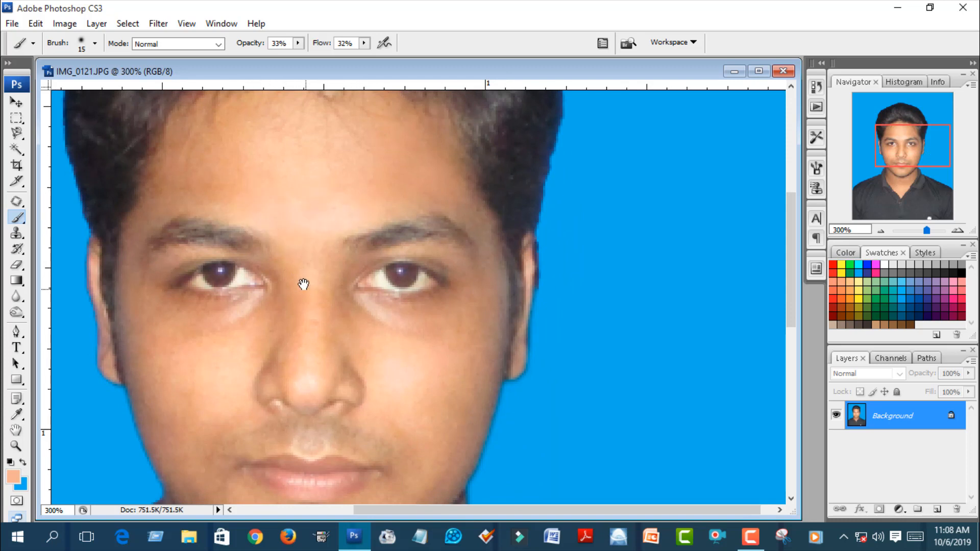
scroll(302, 284, down, 3)
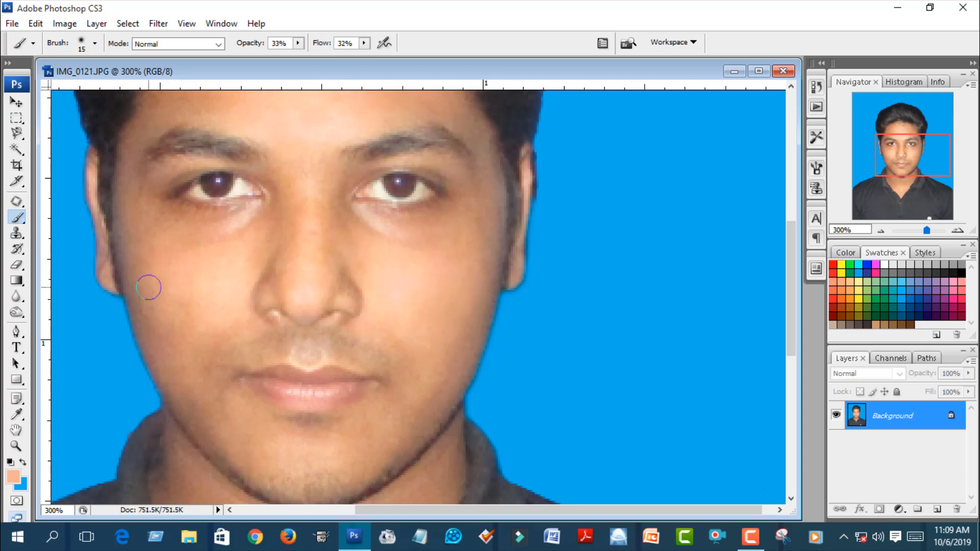
scroll(199, 283, down, 3)
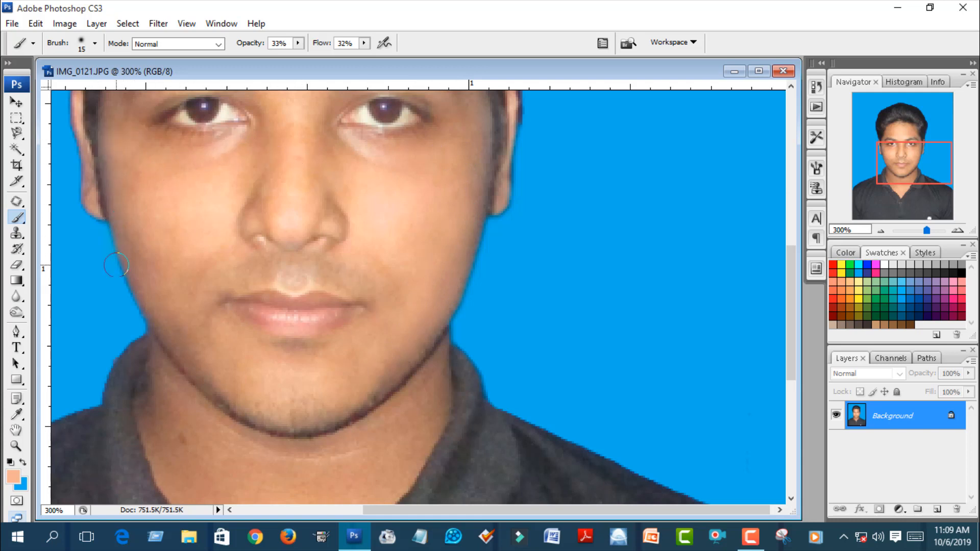
drag(136, 248, 197, 364)
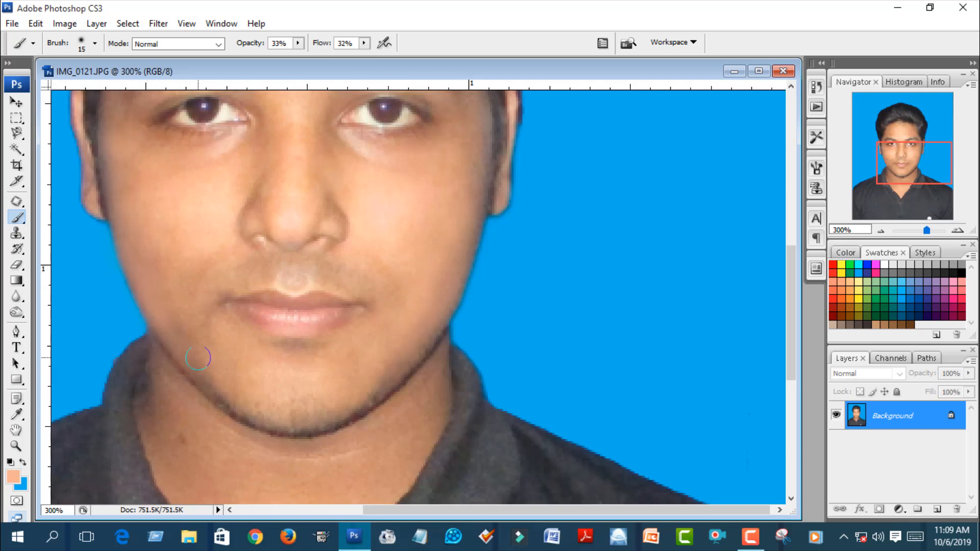
mouse_move(138, 248)
mouse_down()
mouse_move(126, 264)
mouse_move(138, 317)
mouse_up()
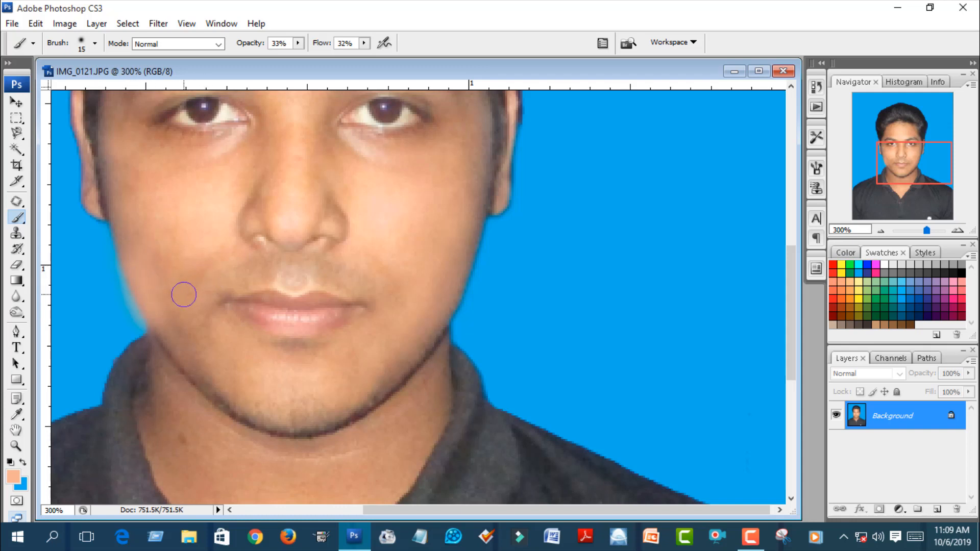
Undo the brush strokes along the left cheek and jaw
key(ctrl+alt+z)
key(ctrl+alt+z)
key(ctrl+alt+z)
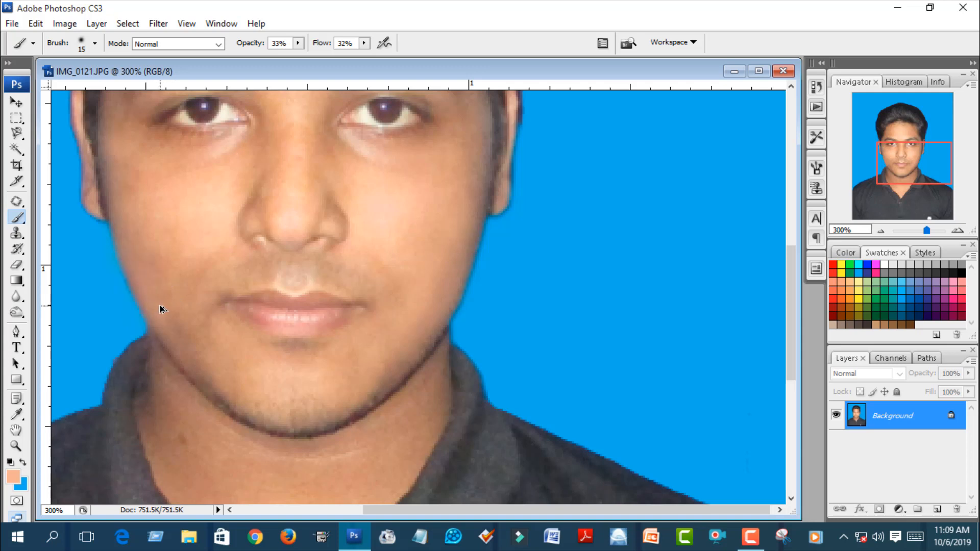
key(ctrl+alt+z)
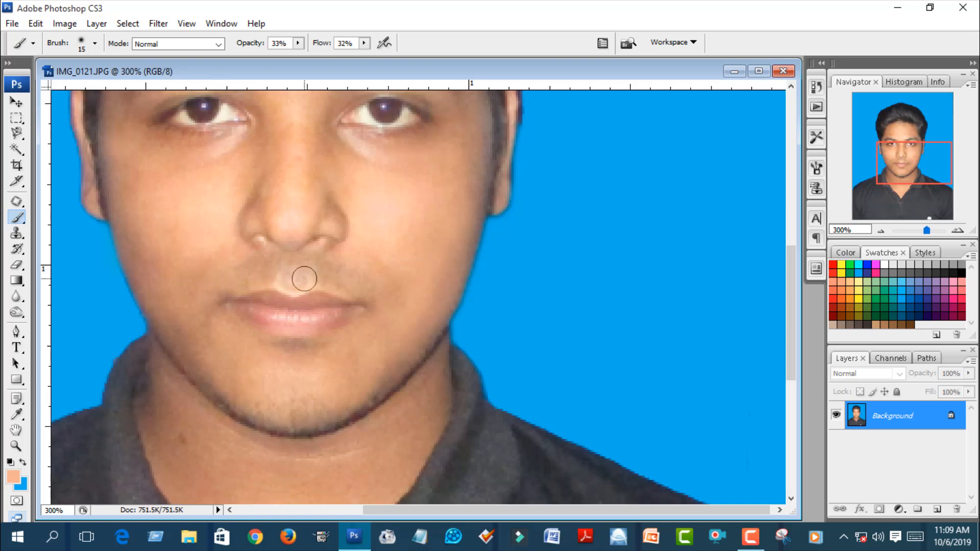
Examine the whole portrait at 100% zoom, moving the image window to the middle of the workspace
key(z)
alt+click(285, 287)
alt+click(328, 313)
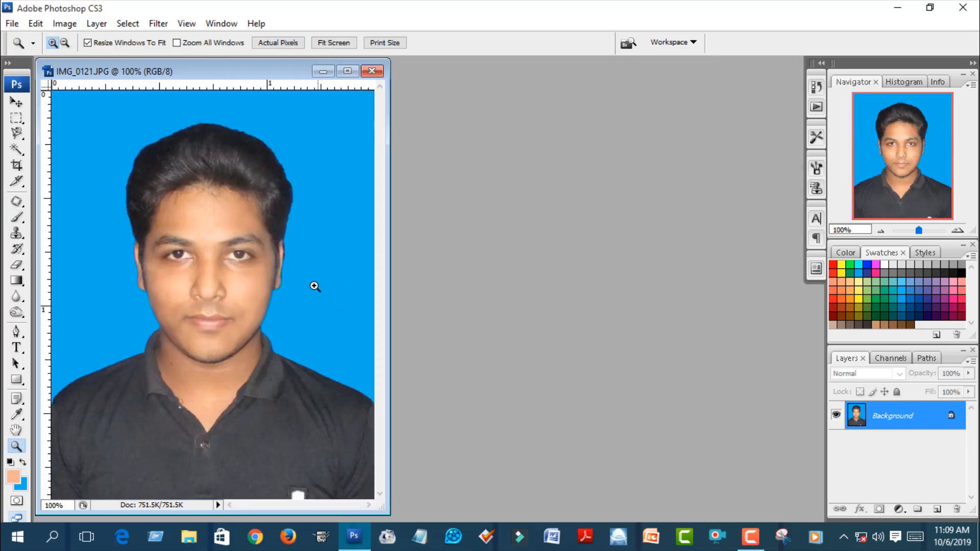
alt+click(247, 288)
drag(177, 74, 423, 106)
click(457, 174)
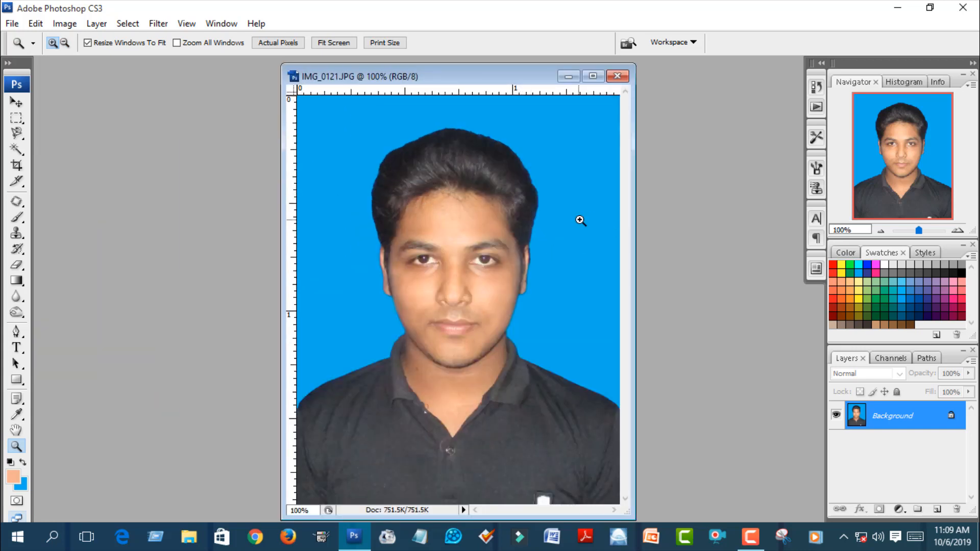
Select the bulging hair edge on the right side of the head with the Magnetic Lasso, clear it to the blue background colour, and deselect
click(592, 221)
drag(568, 309, 448, 354)
click(477, 293)
drag(477, 293, 506, 342)
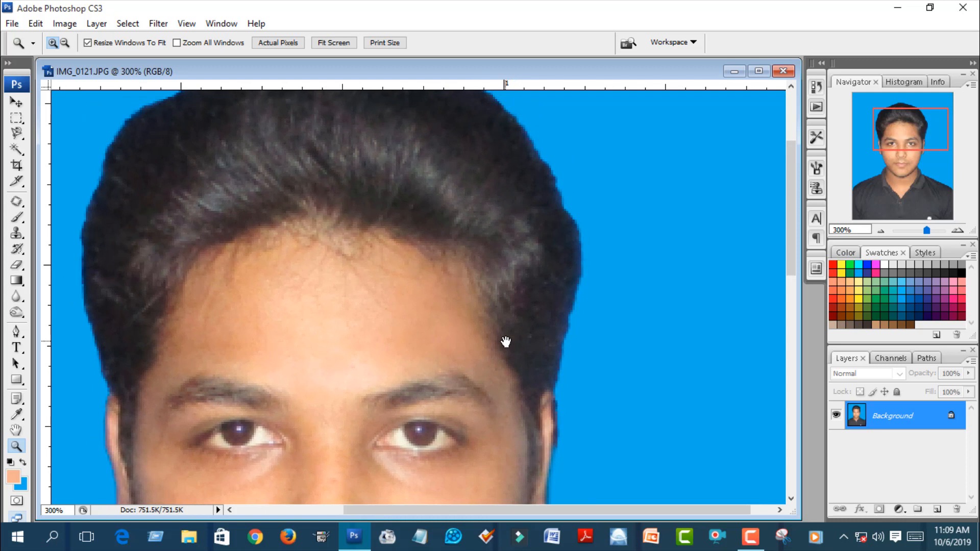
key(l)
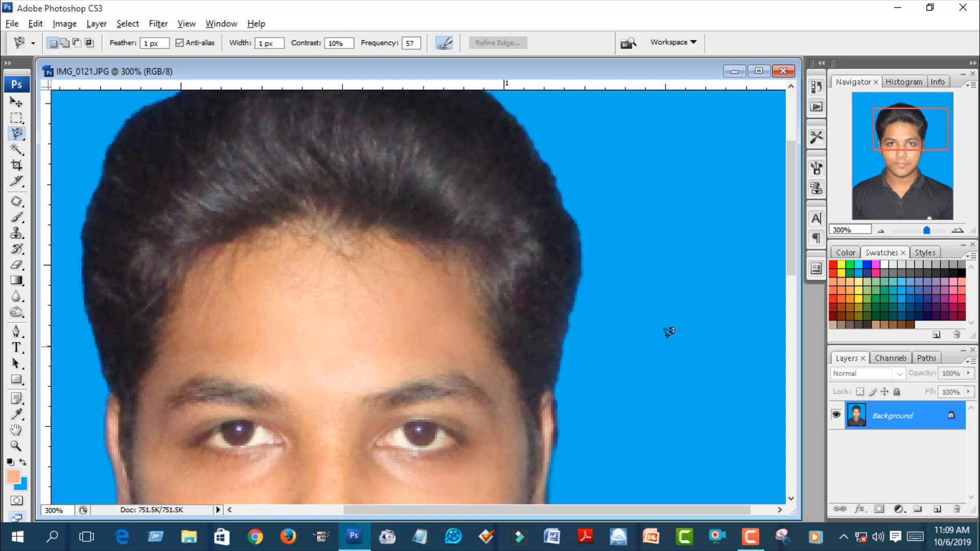
click(654, 310)
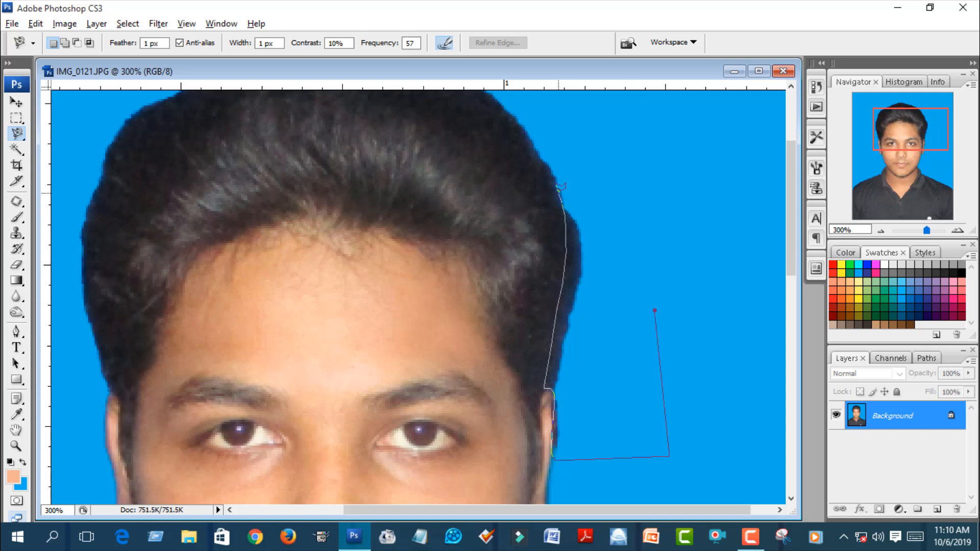
double_click(640, 193)
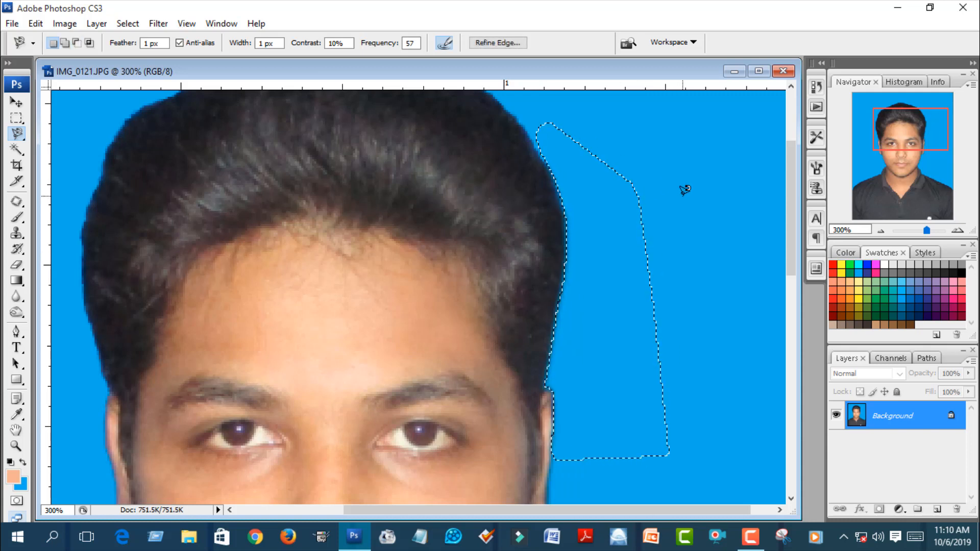
key(ctrl+d)
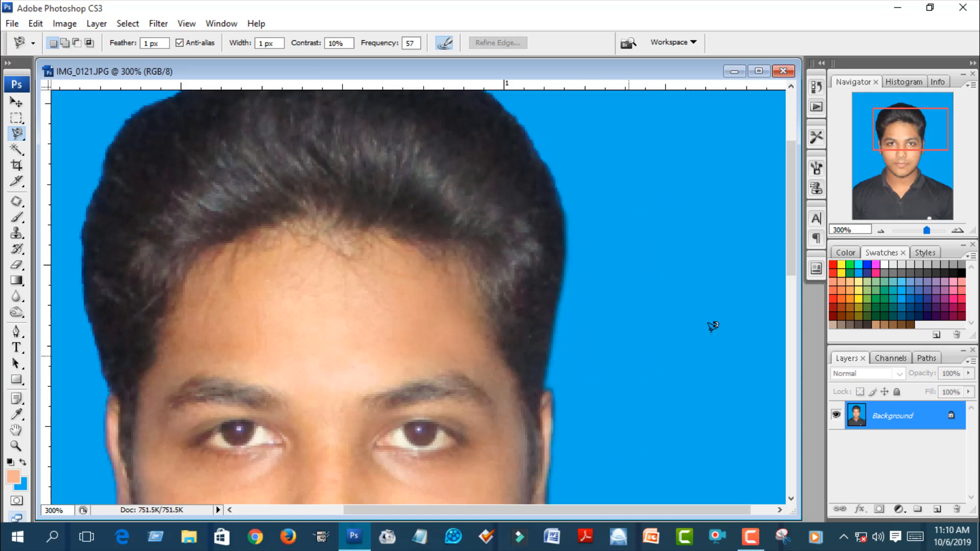
drag(612, 306, 583, 177)
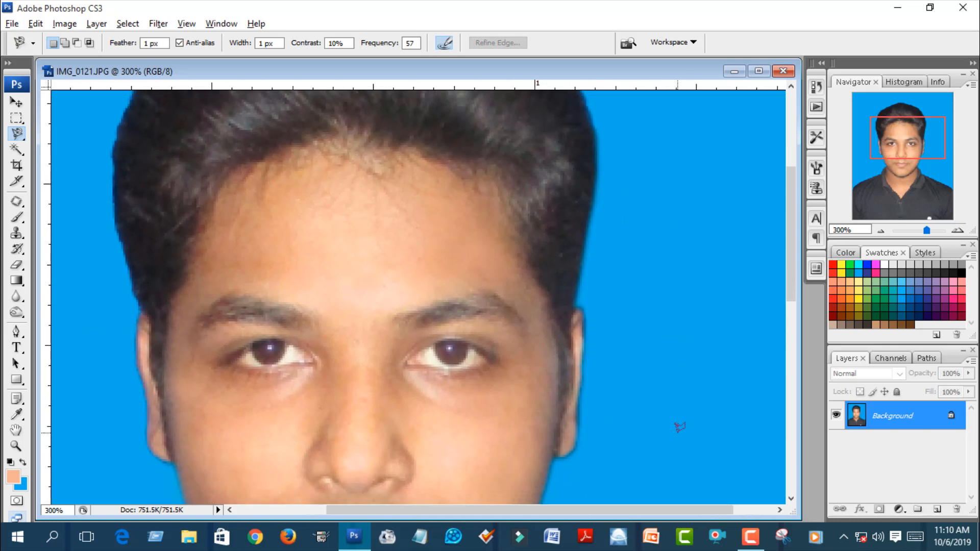
double_click(655, 326)
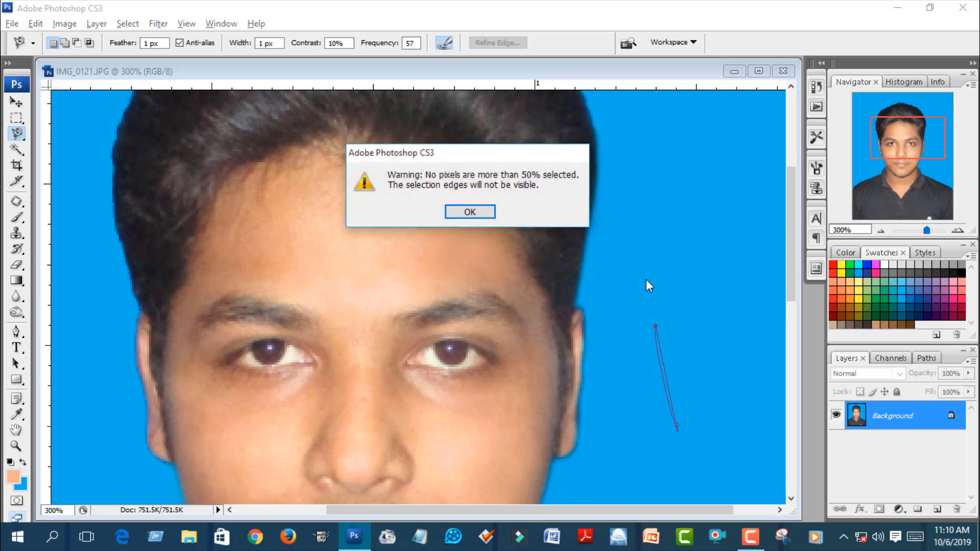
click(483, 213)
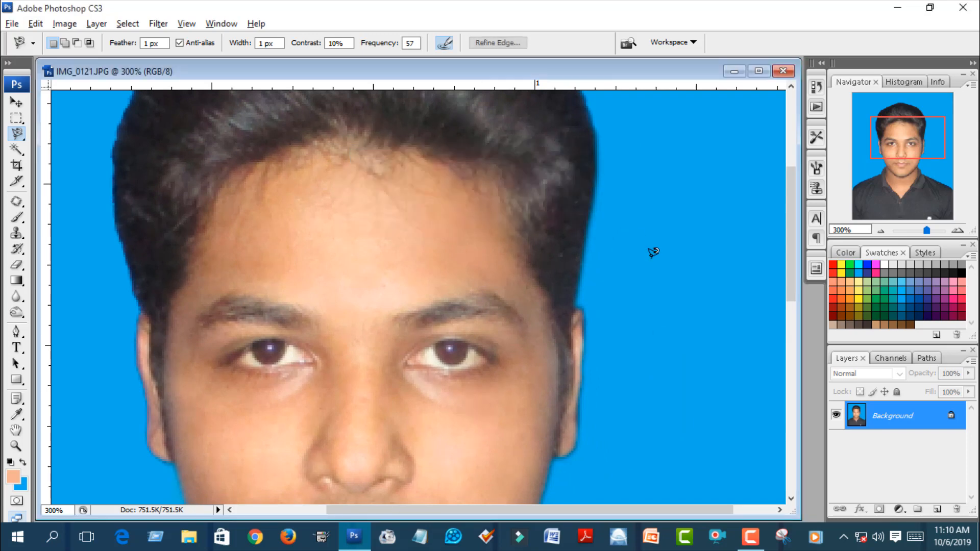
Set the background colour to the cyan-blue swatch 00aeef
click(22, 485)
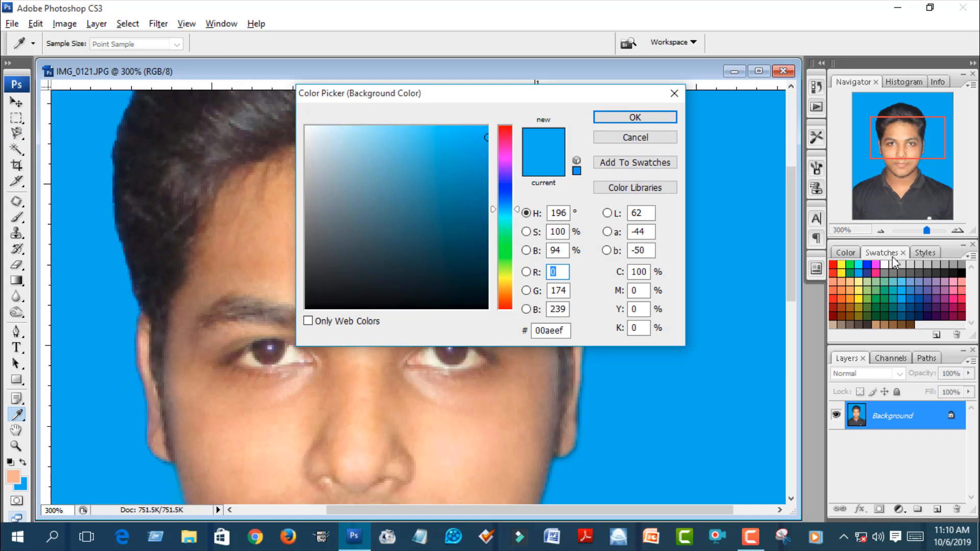
click(849, 273)
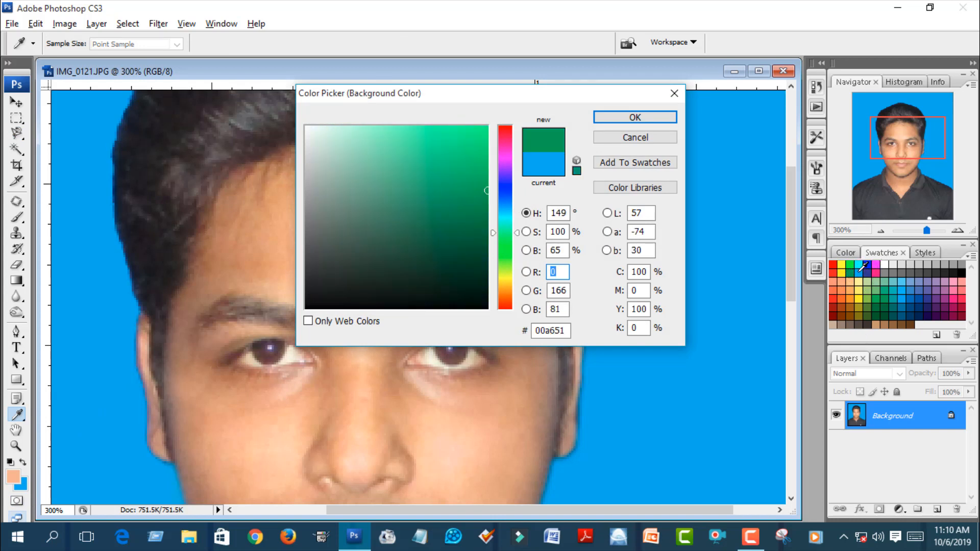
click(862, 269)
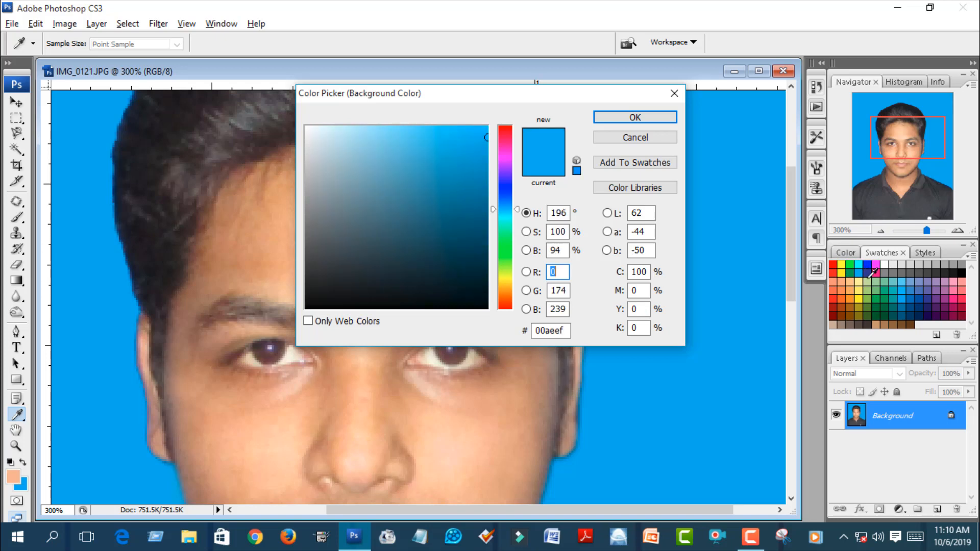
click(635, 116)
key(l)
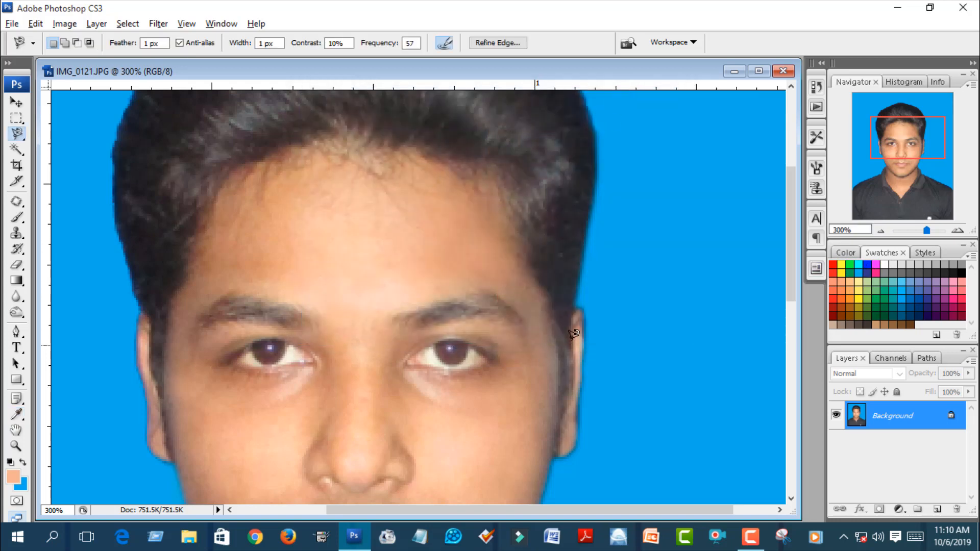
mouse_move(562, 295)
mouse_down()
mouse_move(611, 381)
mouse_move(575, 365)
mouse_move(645, 236)
mouse_up()
alt+click(183, 240)
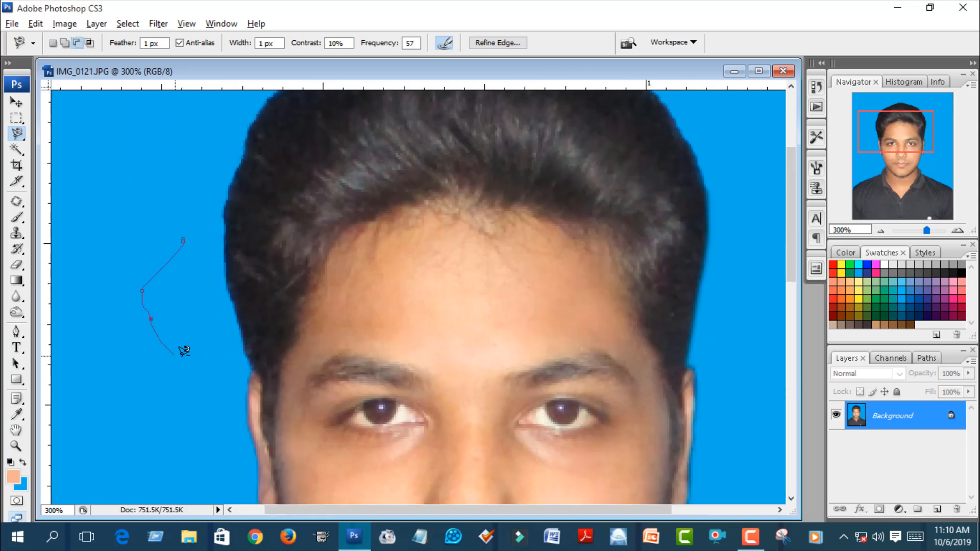
double_click(247, 361)
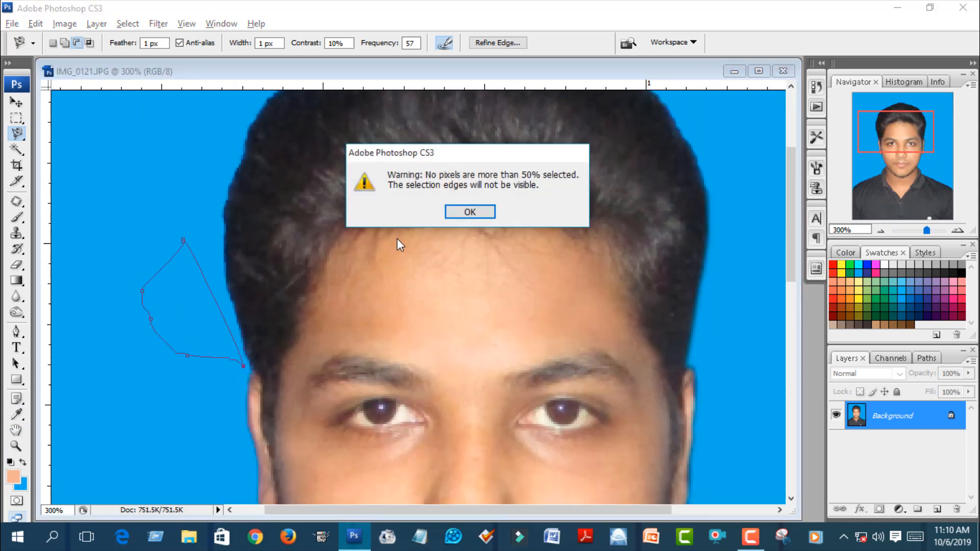
click(466, 212)
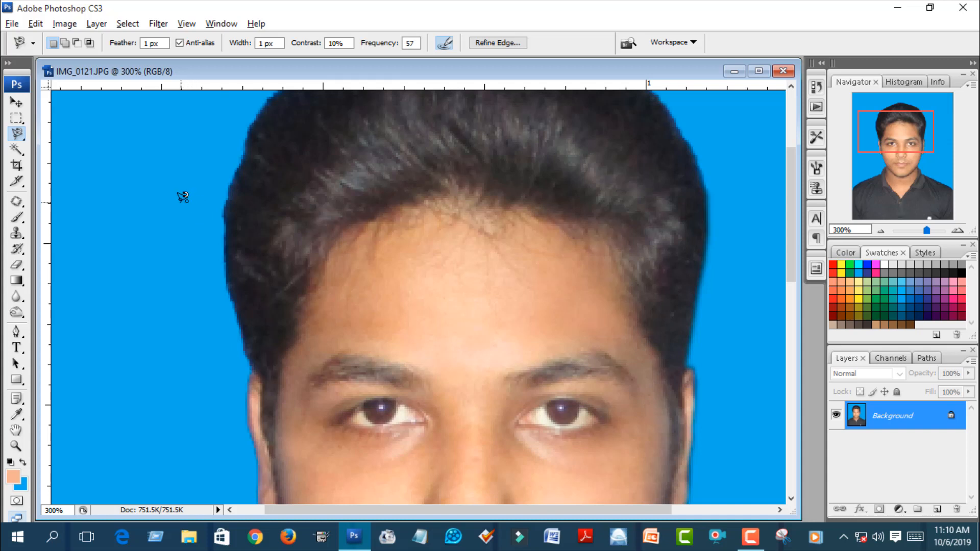
Trim the hair edge on the left side of the head by lassoing it, clearing it to the blue background colour, and deselecting
click(180, 203)
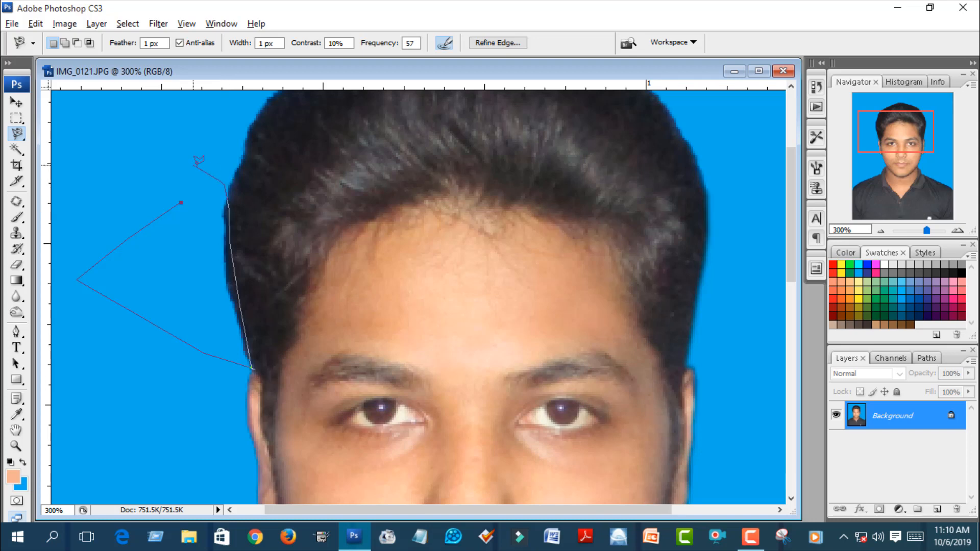
click(182, 203)
key(ctrl+d)
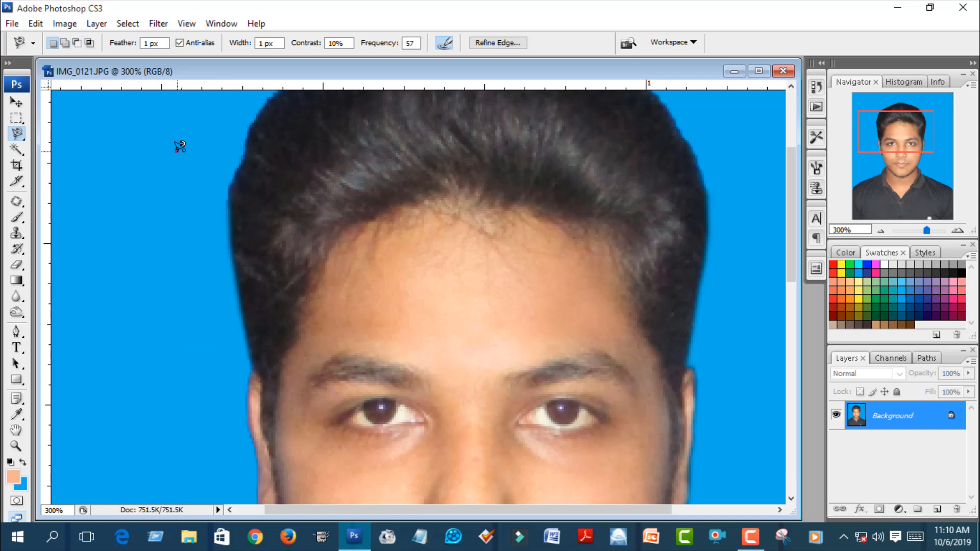
Even out the upper-left hair contour with another Magnetic Lasso selection cleared to the blue background colour, and deselect
key(z)
alt+click(368, 368)
alt+click(325, 358)
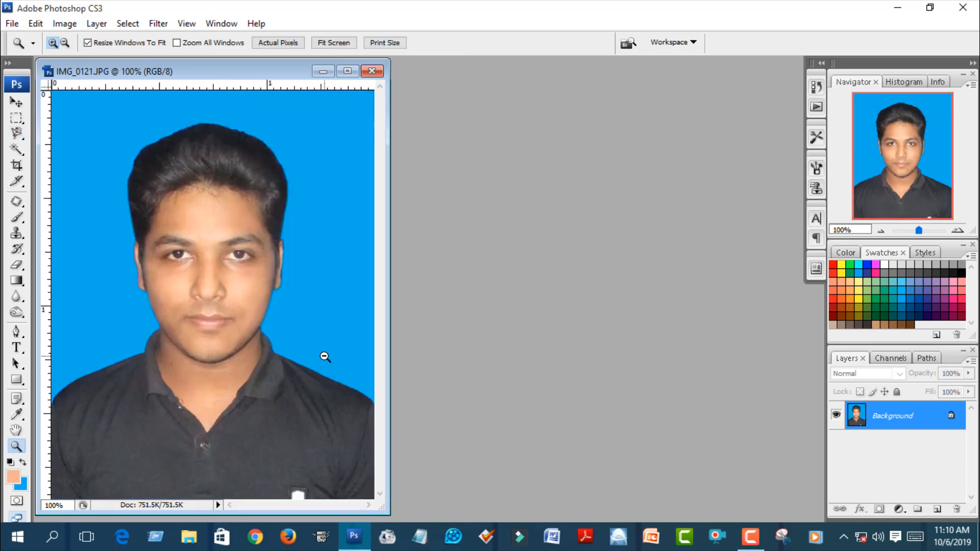
click(207, 182)
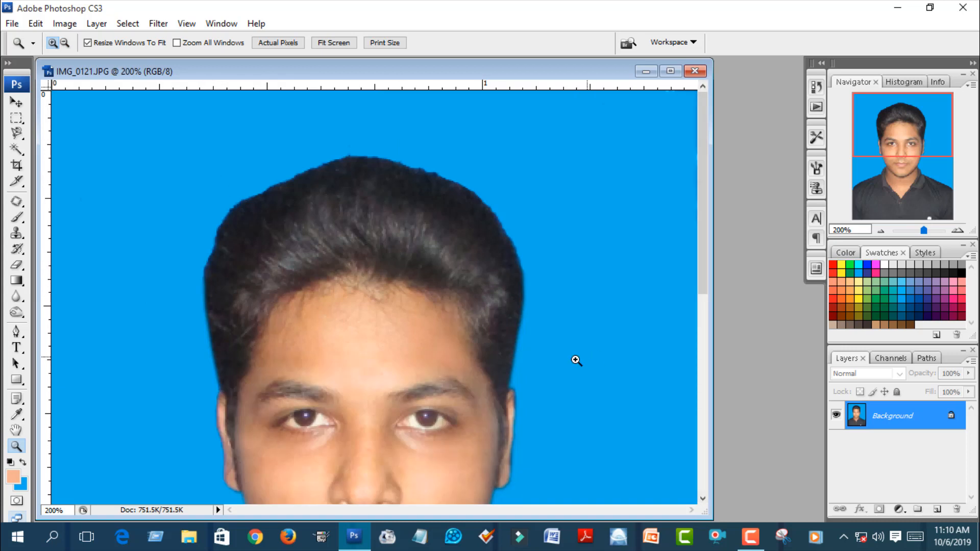
key(l)
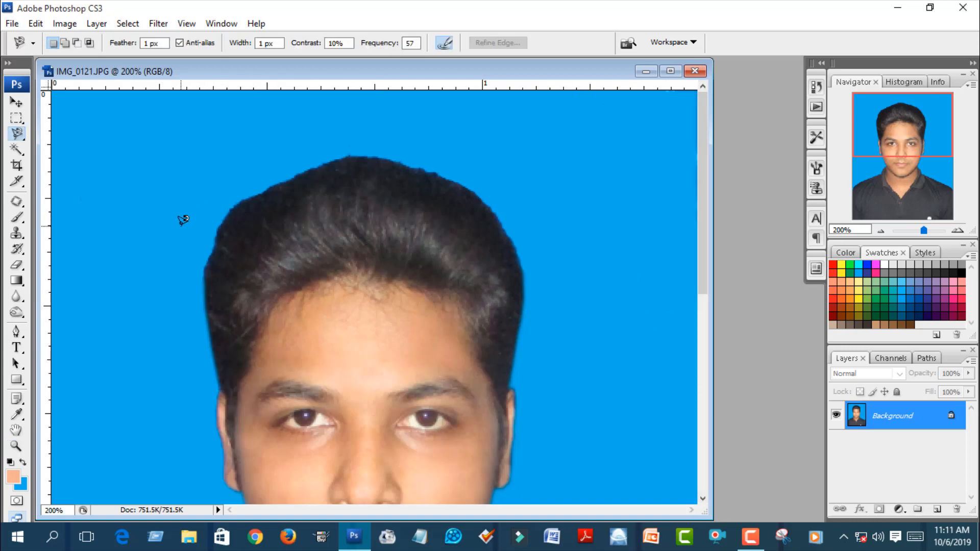
click(161, 221)
double_click(184, 229)
key(ctrl+d)
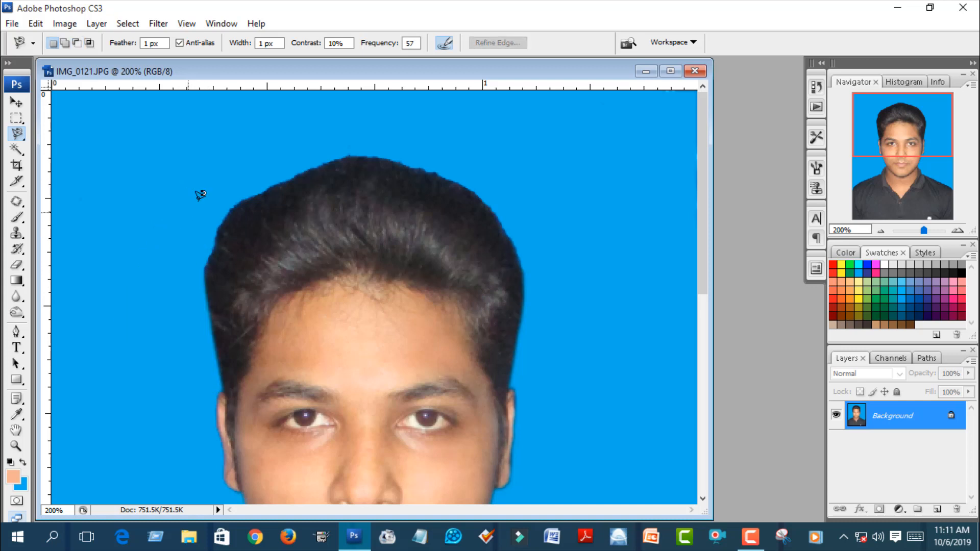
Smooth the hair edge on the left side with a subtracting-free Magnetic Lasso selection cleared to the blue background colour, and deselect
click(184, 177)
double_click(287, 163)
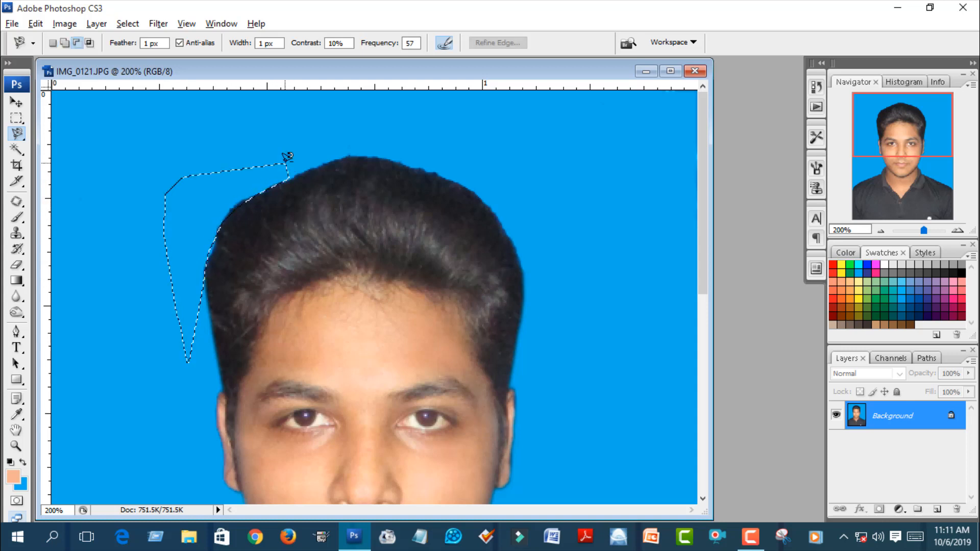
key(ctrl+d)
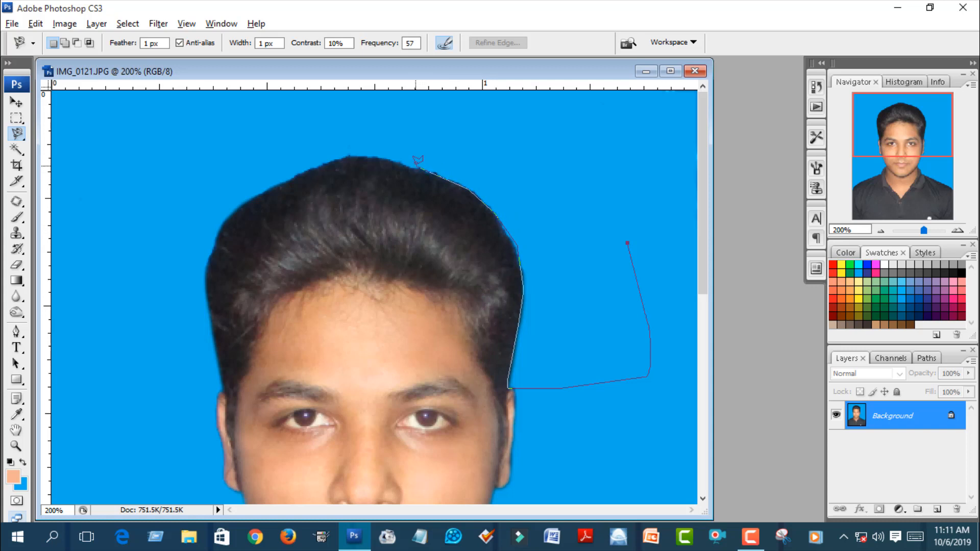
Trim the right hair contour from the crown to the ear with a Magnetic Lasso selection cleared to blue, and deselect
double_click(629, 134)
key(ctrl+d)
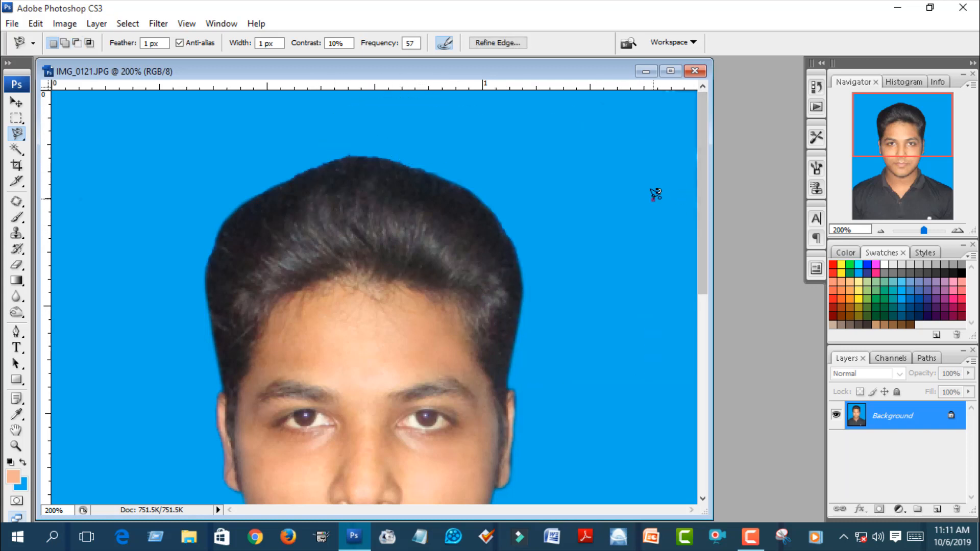
key(z)
alt+click(411, 334)
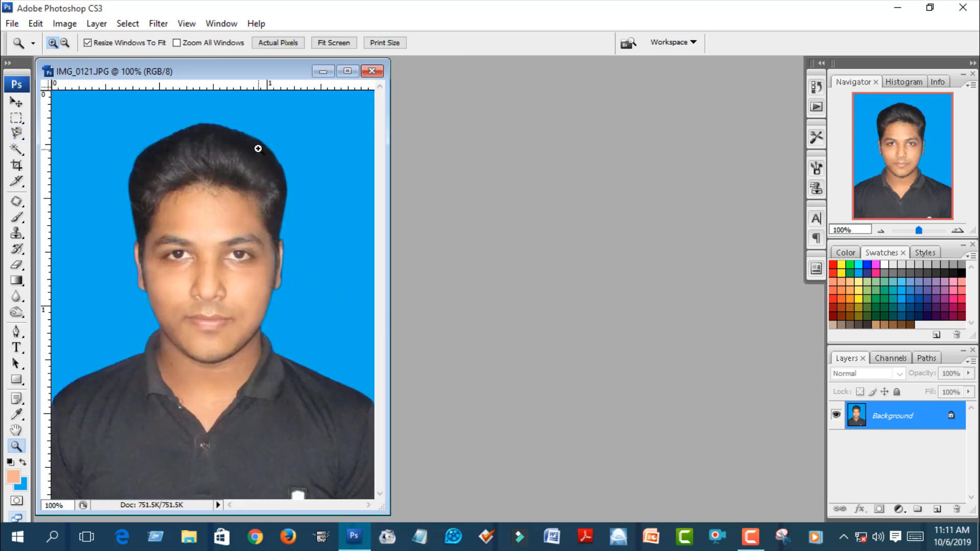
Try to lighten the hair above the forehead with the Dodge tool at midtones and 50% exposure, and undo the stroke
click(261, 153)
alt+click(247, 286)
alt+click(209, 299)
click(164, 225)
click(196, 181)
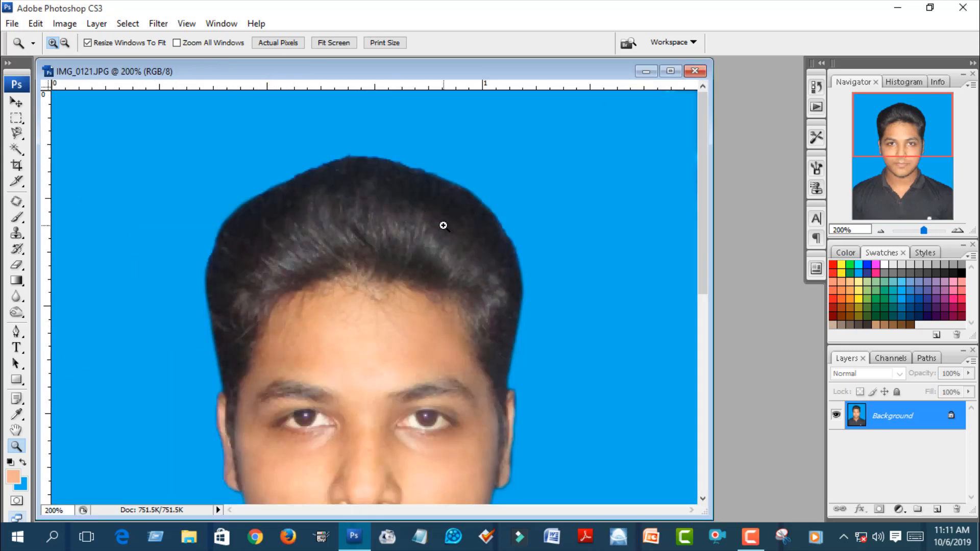
key(o)
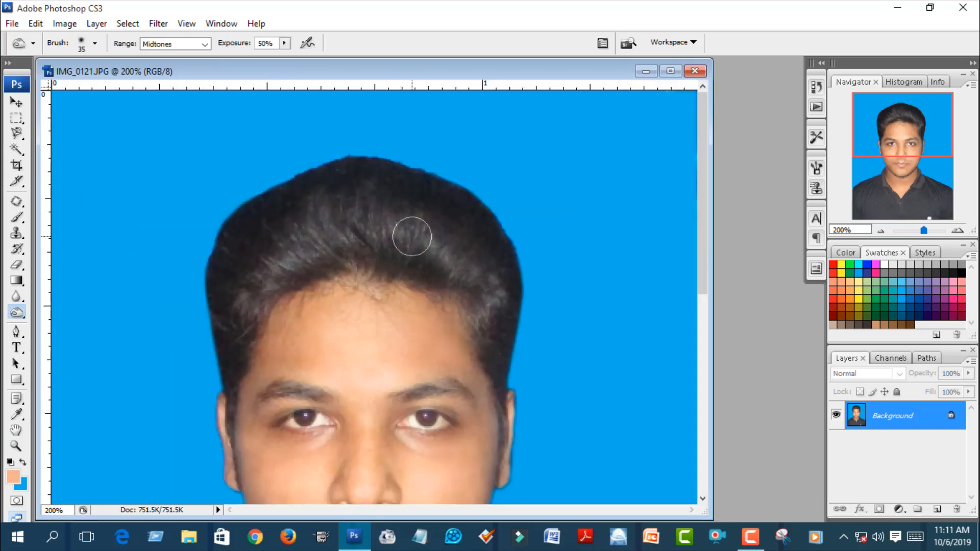
right_click(15, 313)
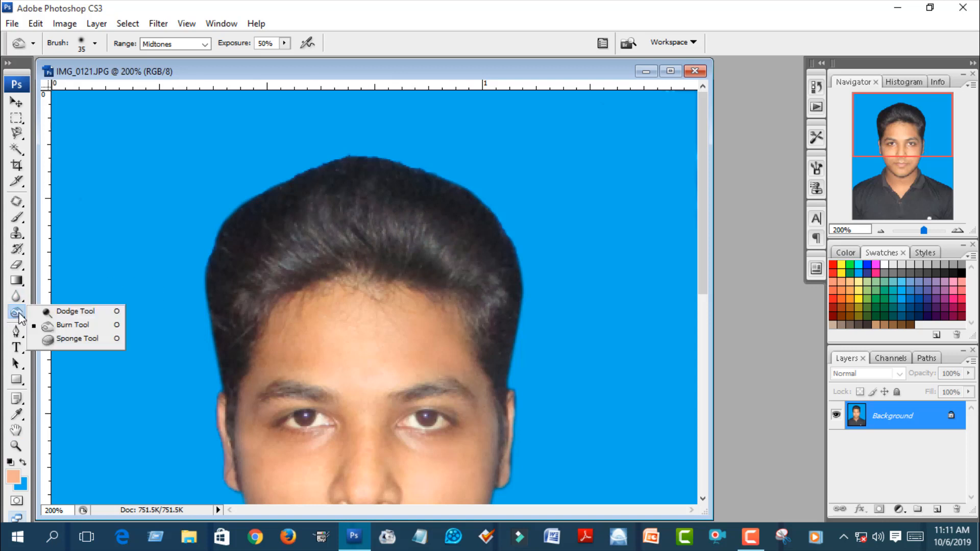
click(51, 313)
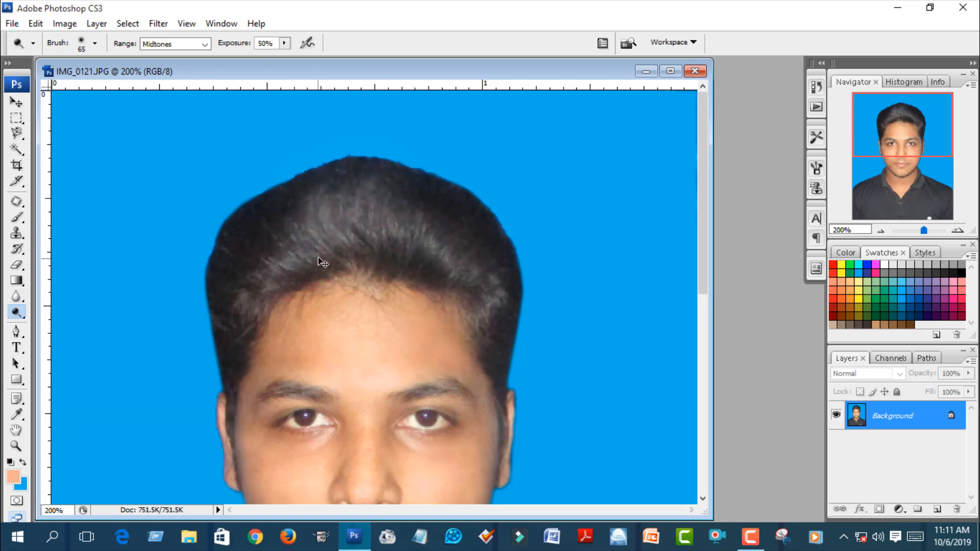
key(ctrl+z)
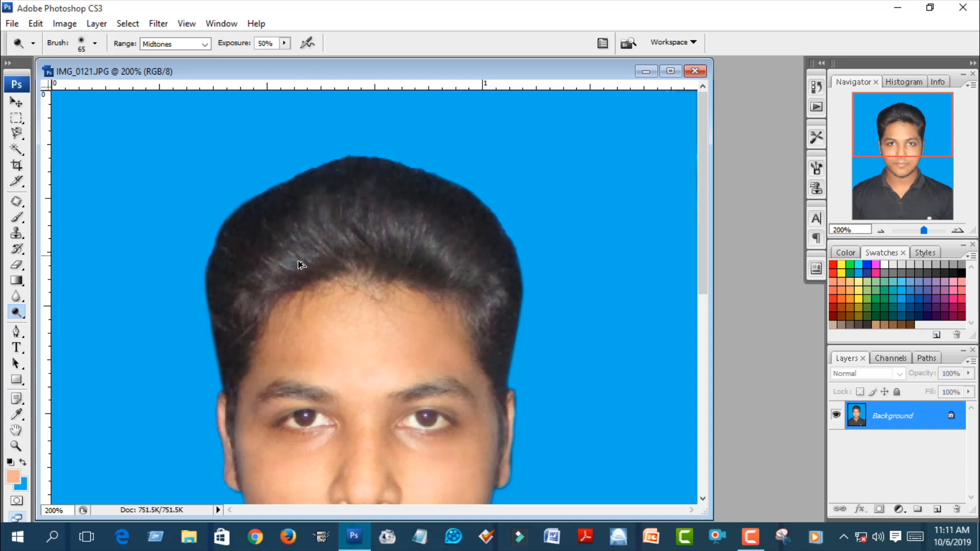
Darken the grey sheen across the hair with the Burn tool at midtones and 50% exposure, using brush sizes between 35 and 45
click(16, 313)
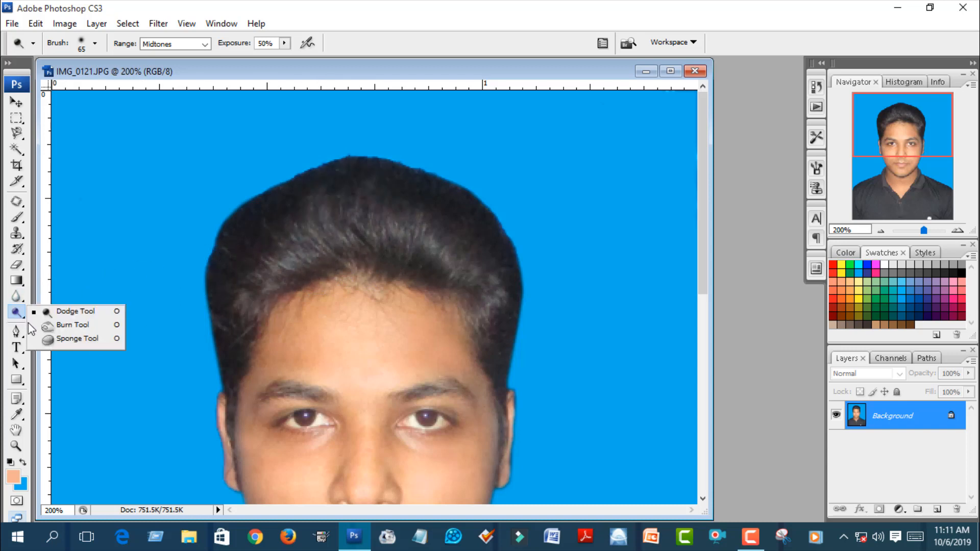
click(76, 325)
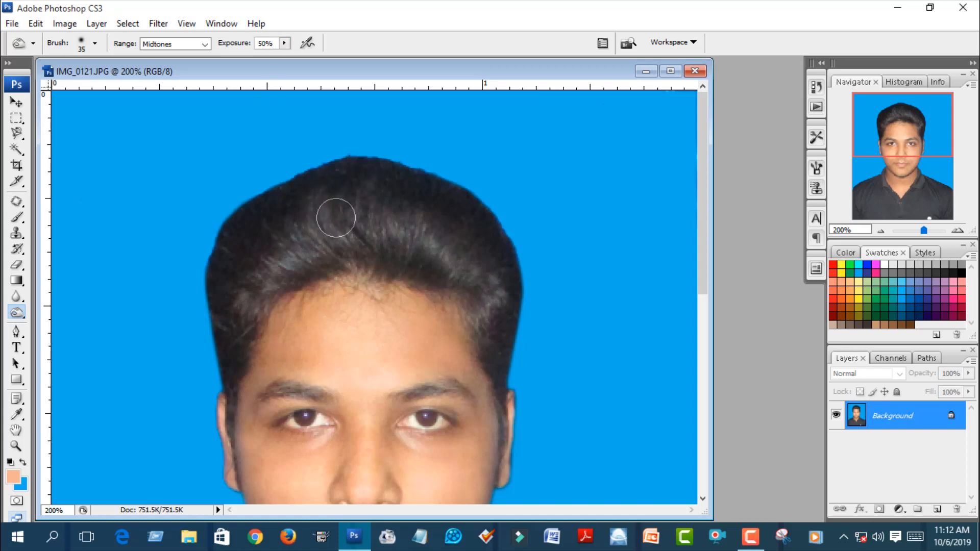
key(bracketright)
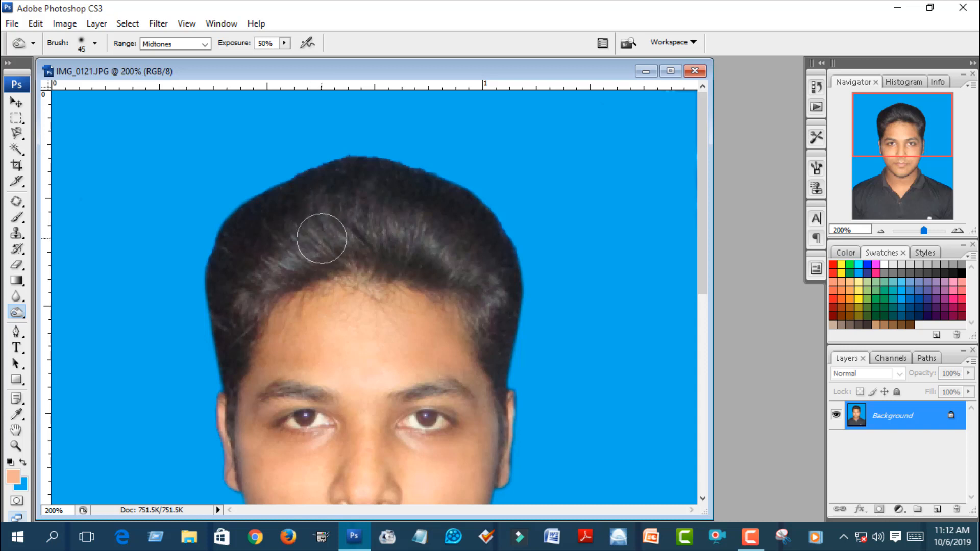
mouse_move(310, 209)
mouse_down()
mouse_move(386, 234)
mouse_move(422, 224)
mouse_move(387, 211)
mouse_move(466, 254)
mouse_move(497, 331)
mouse_up()
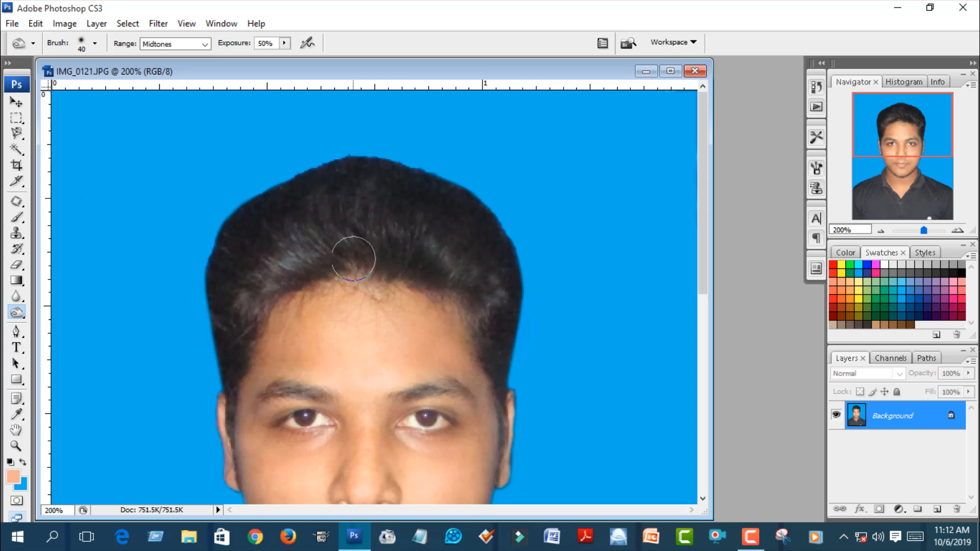
key(bracketleft)
mouse_move(315, 254)
mouse_down()
mouse_move(289, 258)
mouse_move(243, 316)
mouse_move(290, 252)
mouse_move(323, 249)
mouse_up()
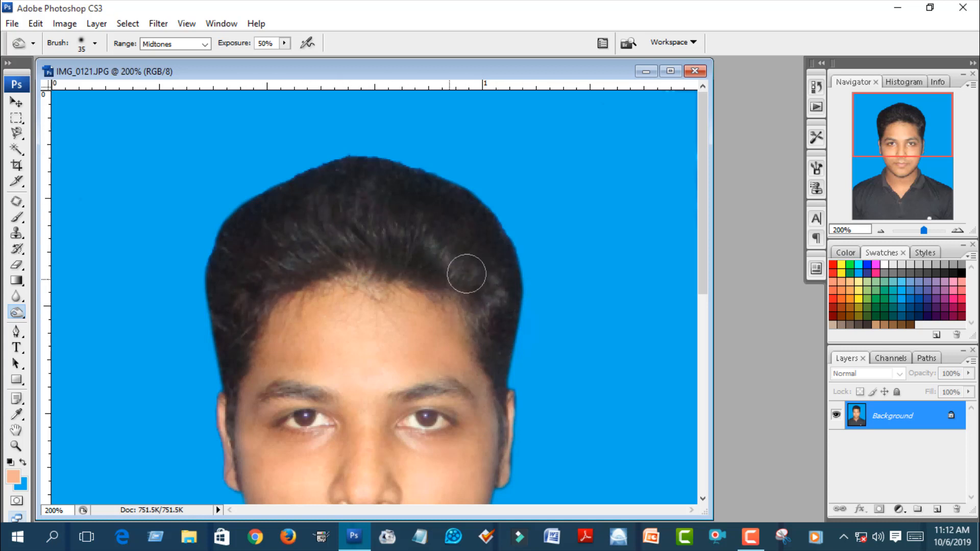
key(z)
alt+click(366, 279)
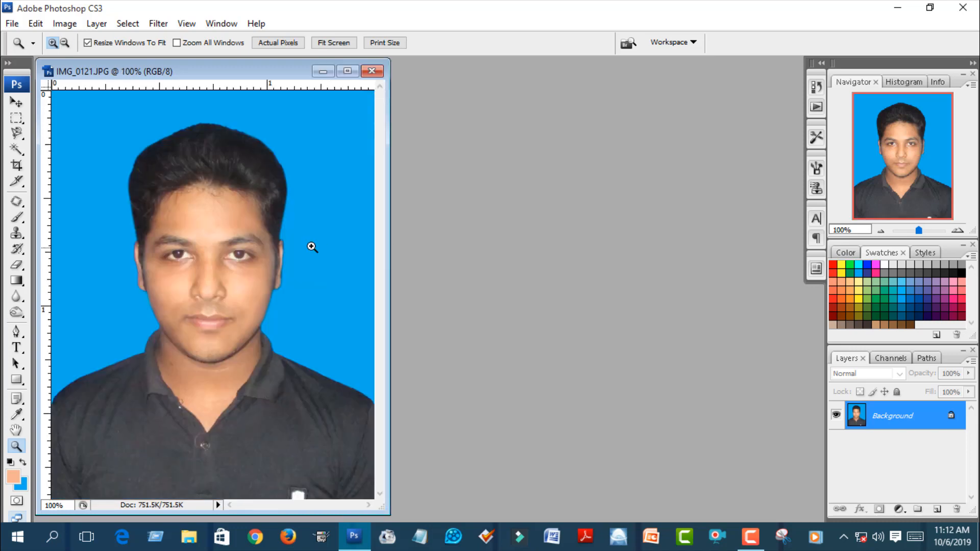
Darken the irises of both eyes with the Burn tool using a size 10 brush at midtones and 50% exposure
click(300, 246)
click(404, 320)
click(360, 301)
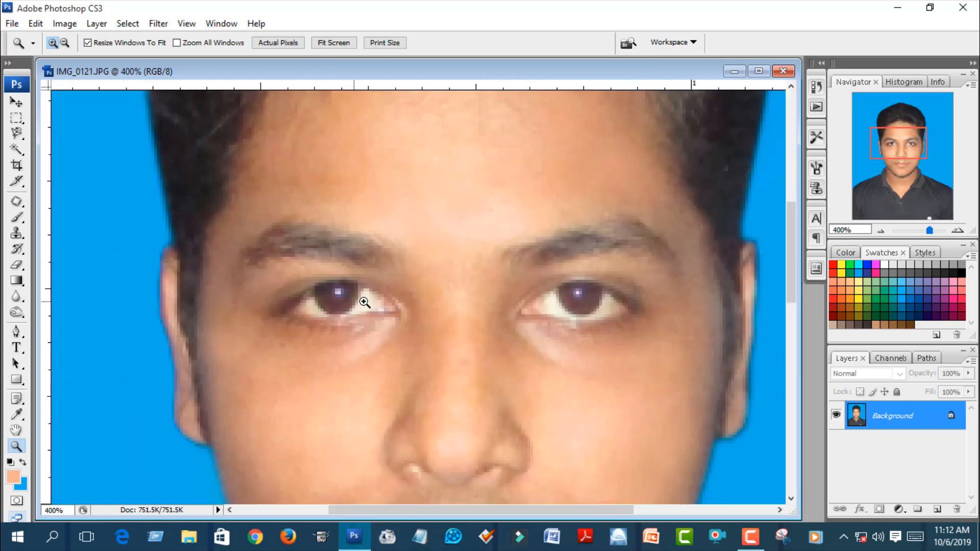
click(482, 301)
drag(504, 259, 449, 333)
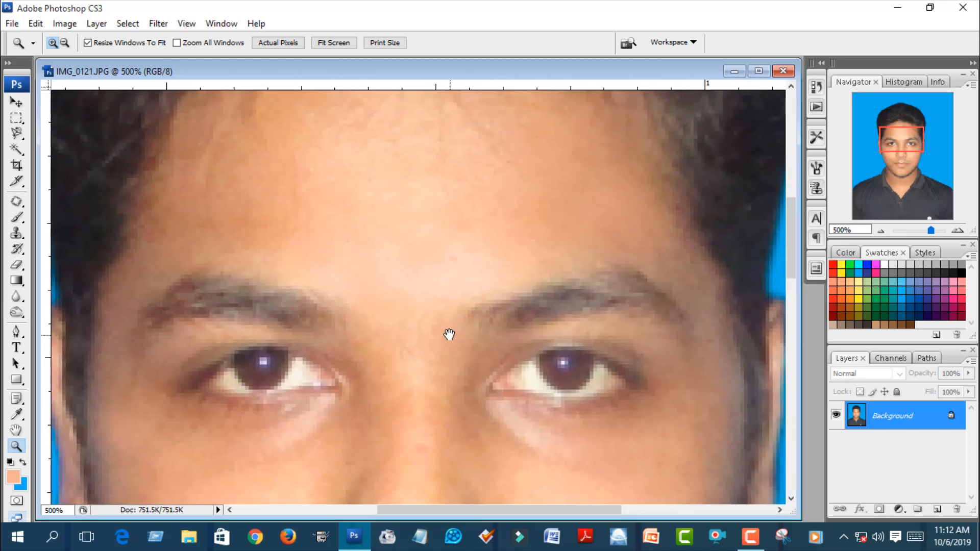
drag(415, 295, 393, 280)
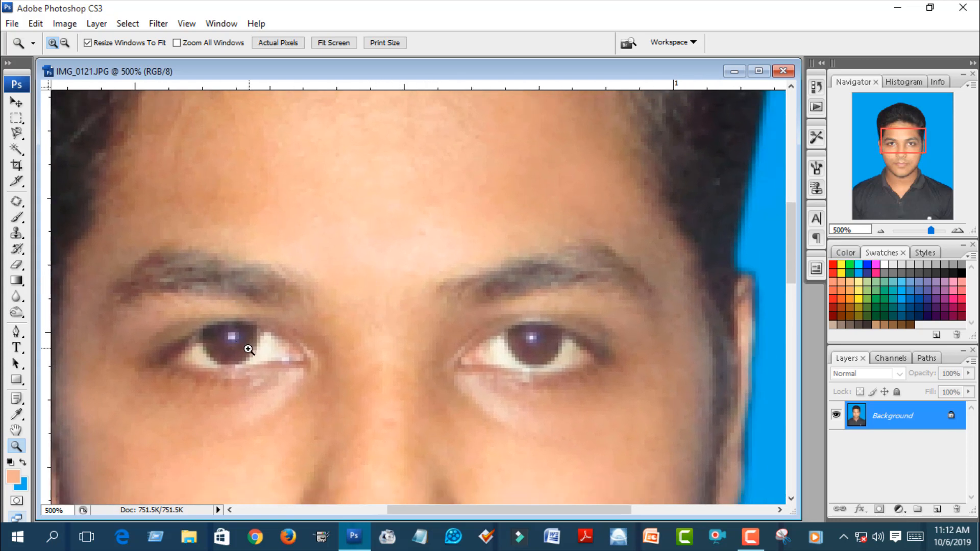
key(o)
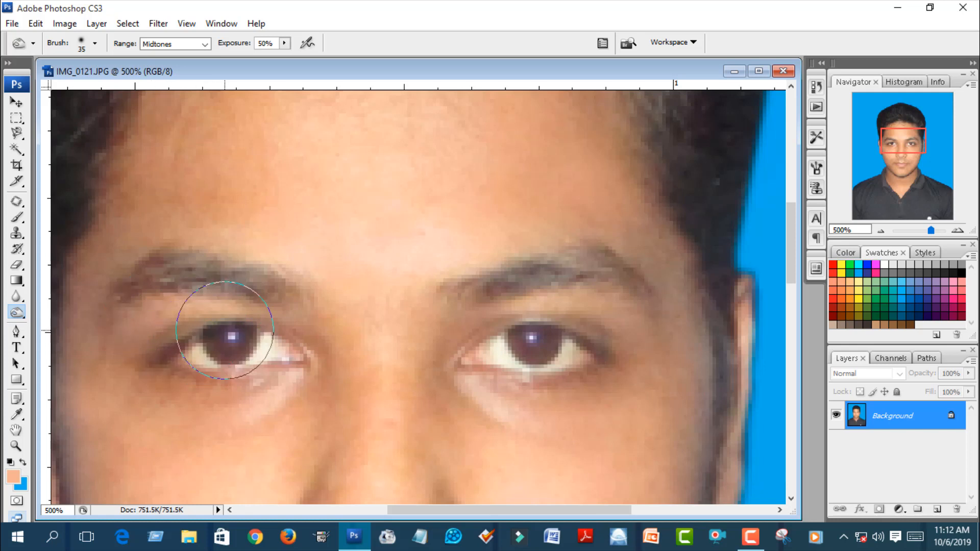
key(bracketleft)
key(bracketleft)
key(bracketleft)
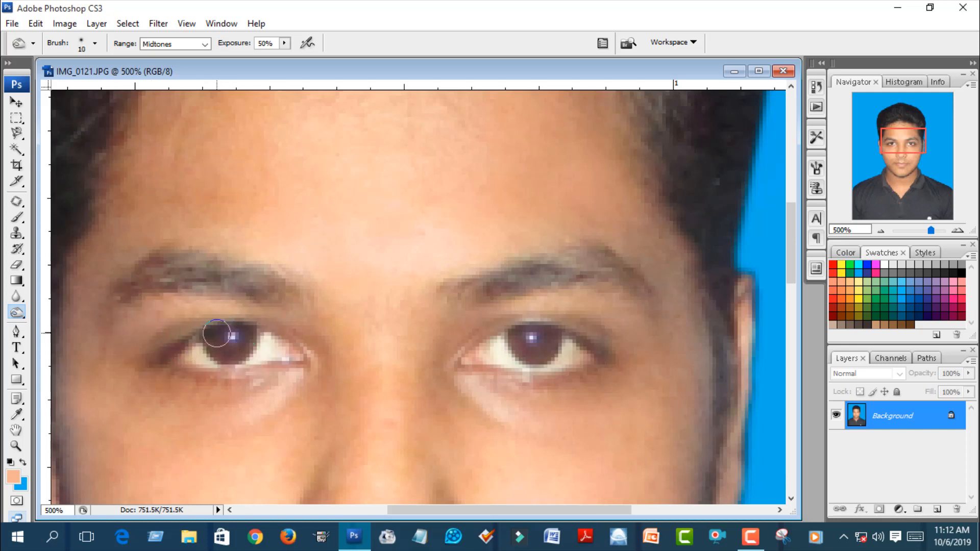
mouse_move(210, 339)
mouse_down()
mouse_move(220, 356)
mouse_move(248, 347)
mouse_move(218, 342)
mouse_up()
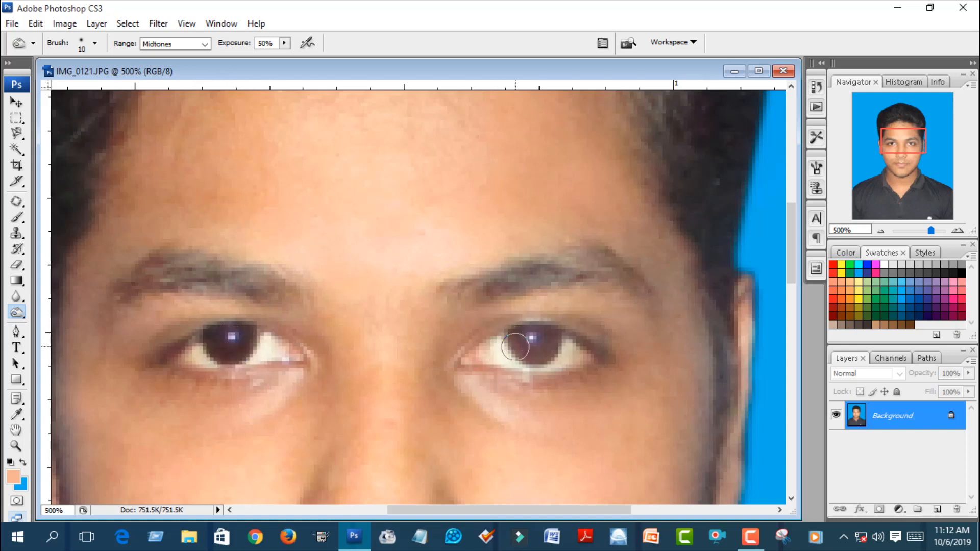
mouse_move(515, 343)
mouse_down()
mouse_move(521, 356)
mouse_move(545, 340)
mouse_up()
Darken both eyebrows along their length with the Burn tool using a size 7 brush at midtones and 50% exposure
key(bracketleft)
key(bracketleft)
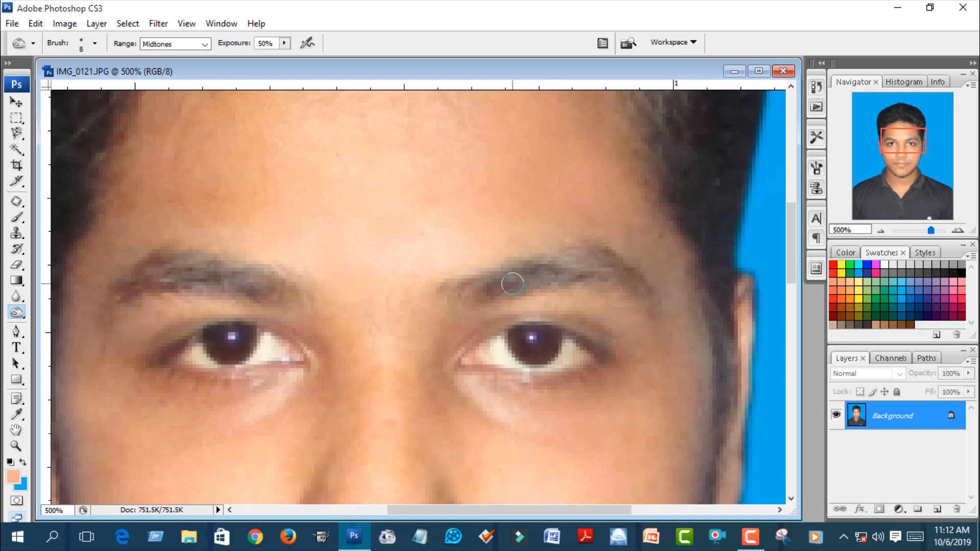
mouse_move(489, 286)
mouse_down()
mouse_move(613, 271)
mouse_move(537, 276)
mouse_up()
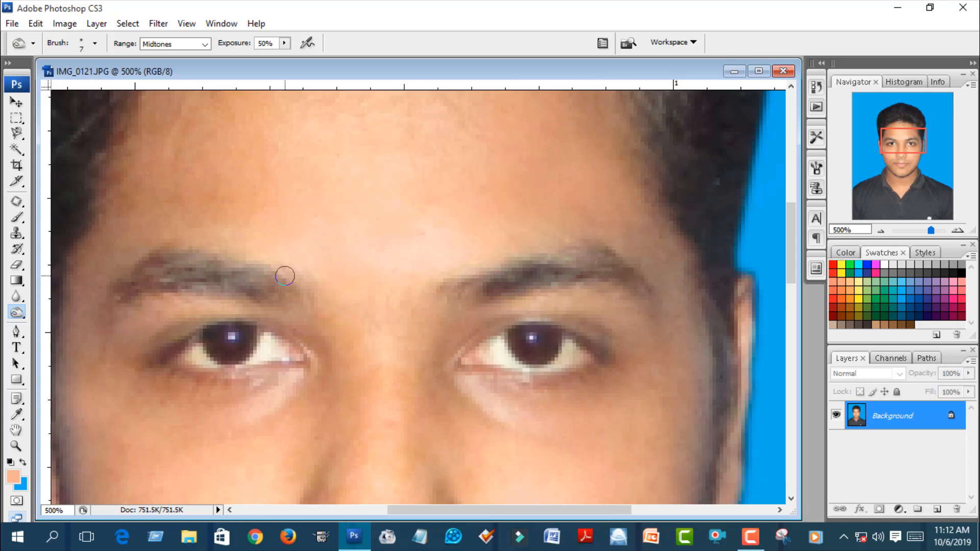
mouse_move(285, 287)
mouse_down()
mouse_move(224, 275)
mouse_move(158, 279)
mouse_up()
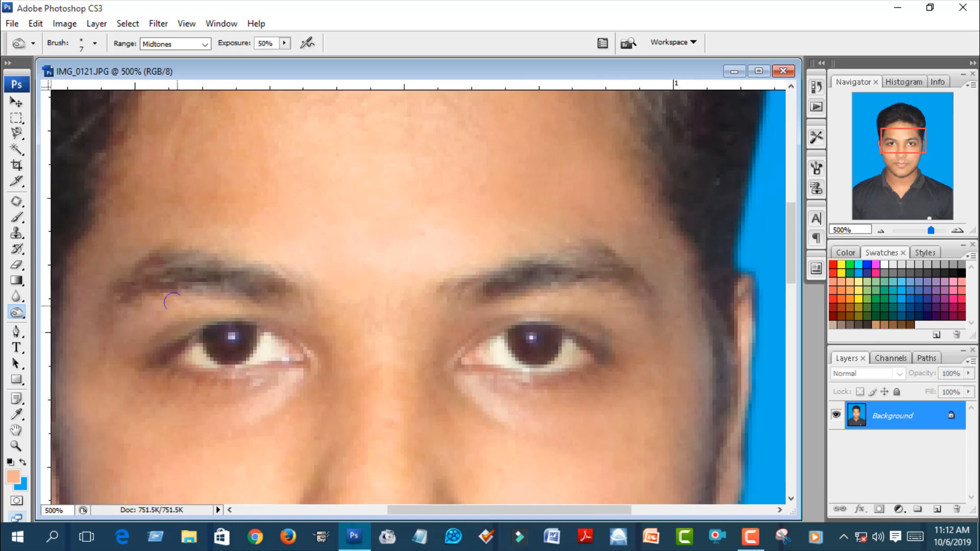
key(z)
alt+click(271, 343)
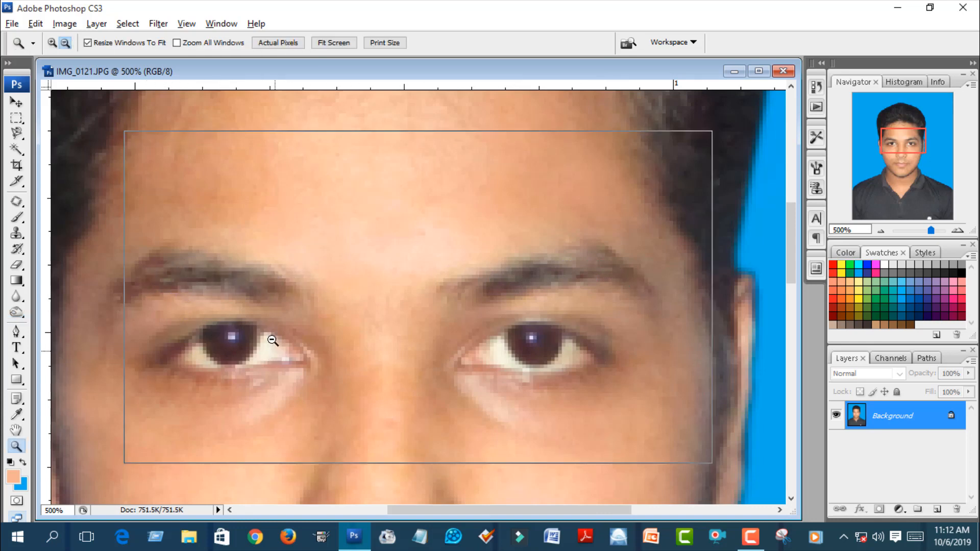
alt+click(282, 328)
alt+click(328, 316)
alt+click(285, 301)
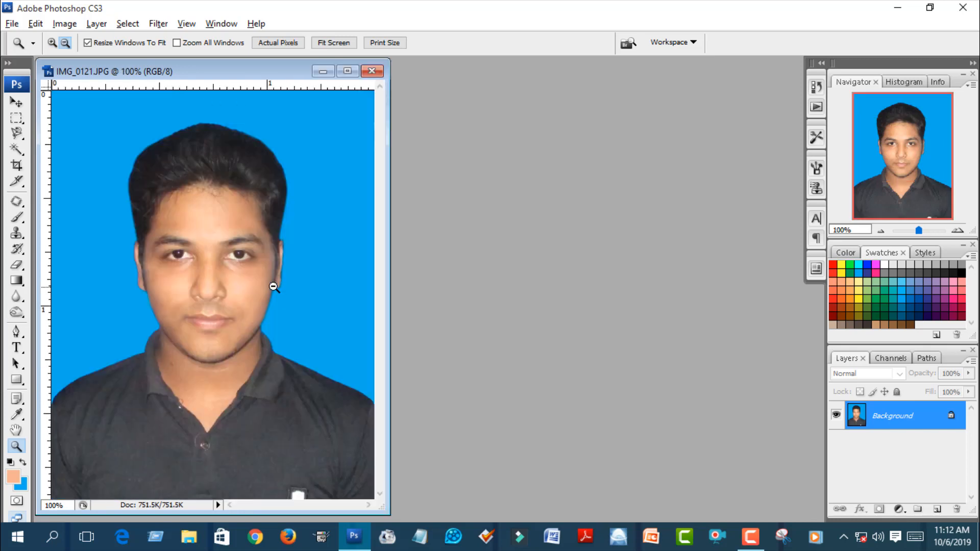
alt+click(277, 287)
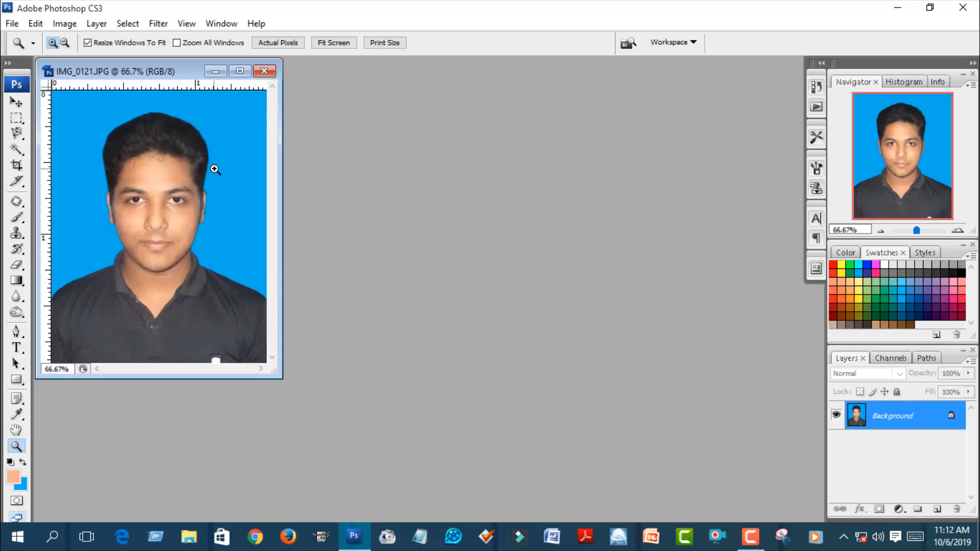
Select the solid blue backdrop around the portrait with the Magic Wand at tolerance 32, contiguous
drag(203, 76, 317, 93)
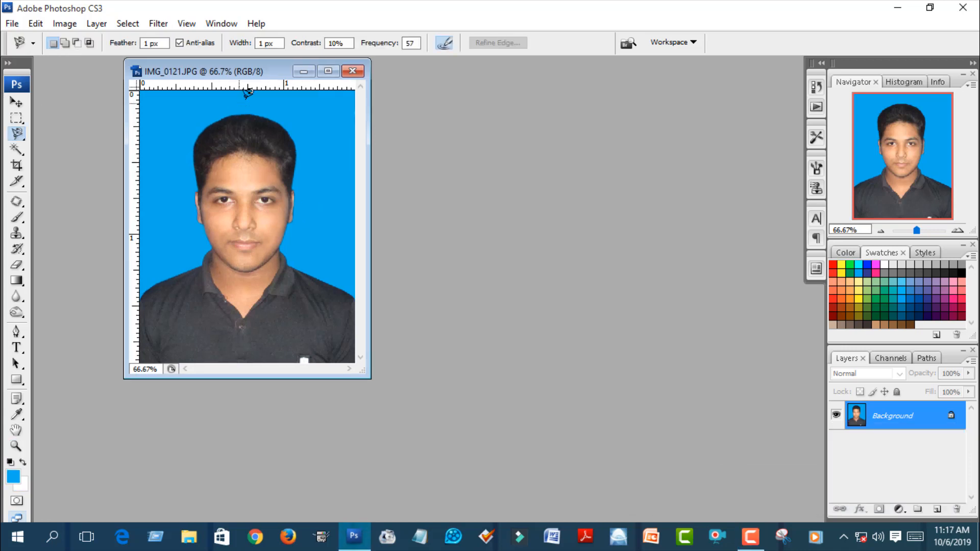
key(z)
click(217, 158)
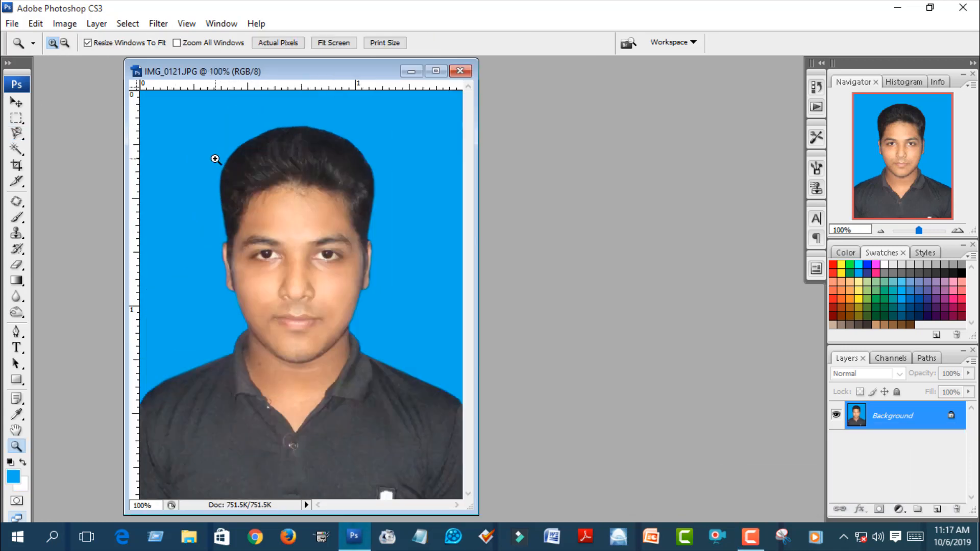
key(w)
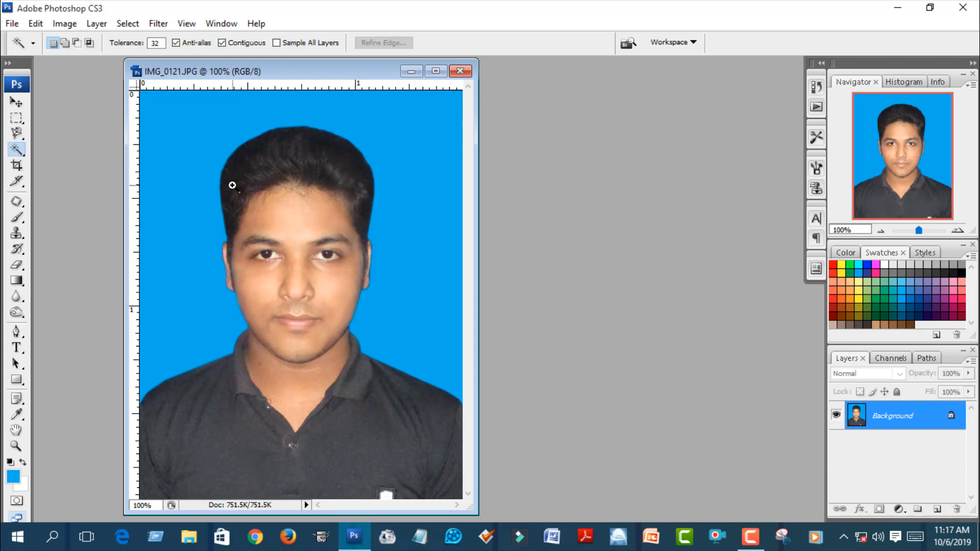
click(189, 163)
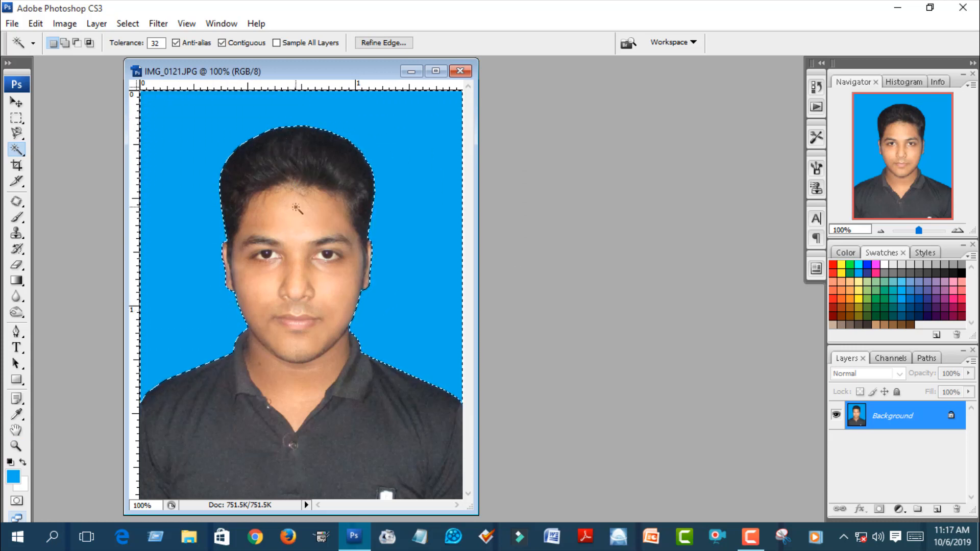
Set the background colour to pure white, ffffff, in the Color Picker
click(23, 485)
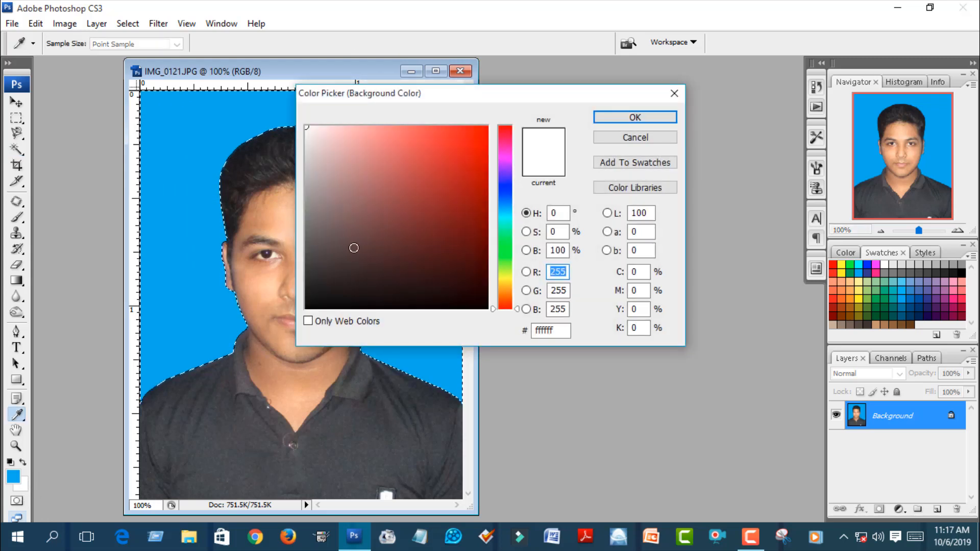
drag(308, 130, 303, 125)
click(634, 117)
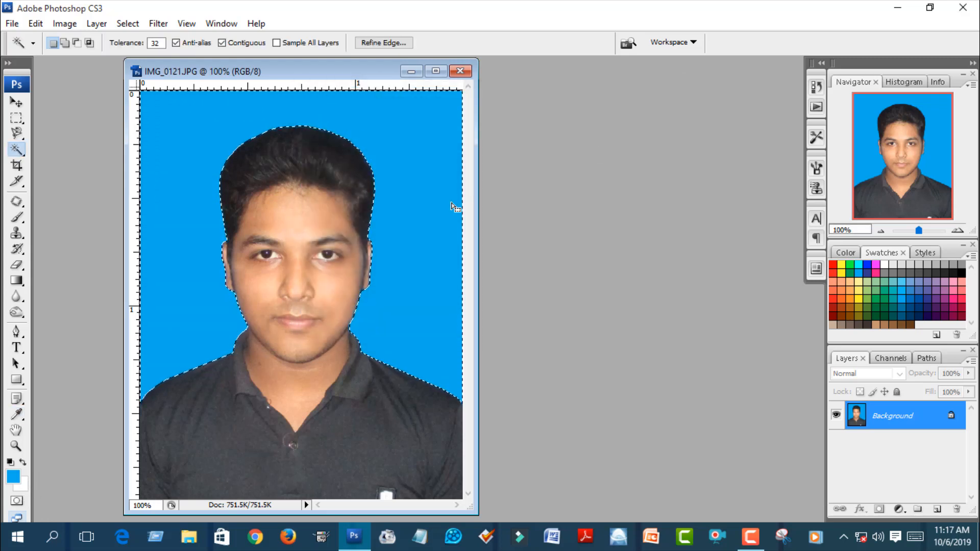
Reset the foreground and background colours to the default black and white, and swap them to make white the foreground colour
click(888, 264)
click(13, 463)
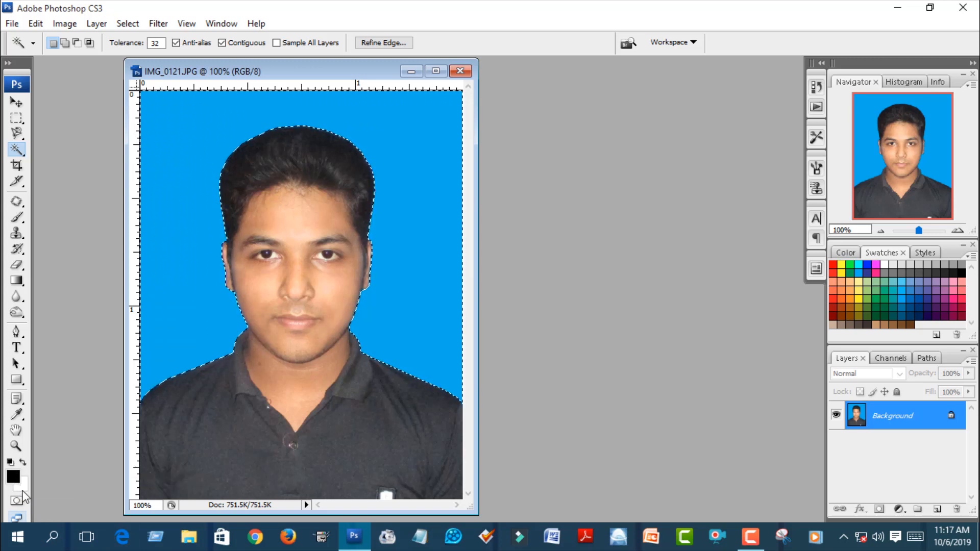
key(x)
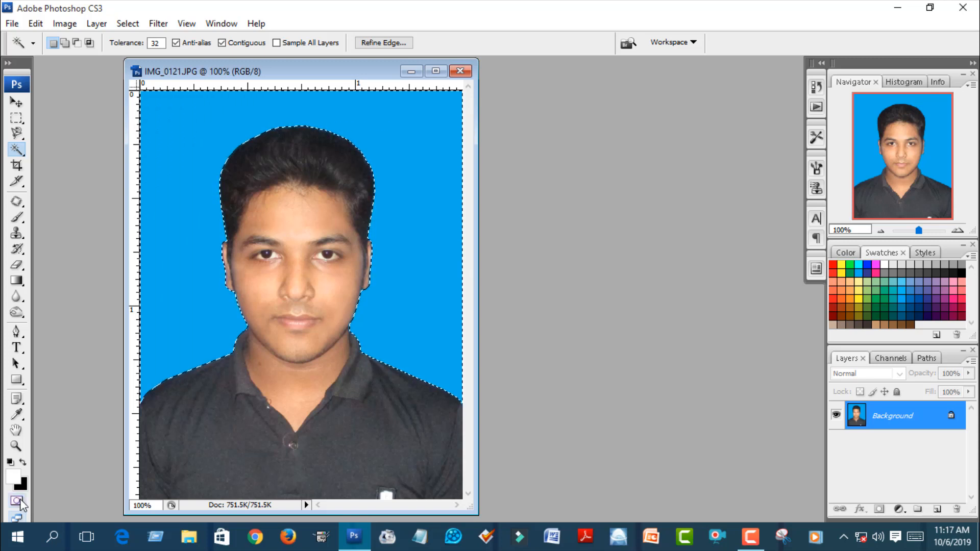
Swap the colours so white is the background colour, clear the selected blue backdrop to white, and deselect it
key(x)
key(x)
key(x)
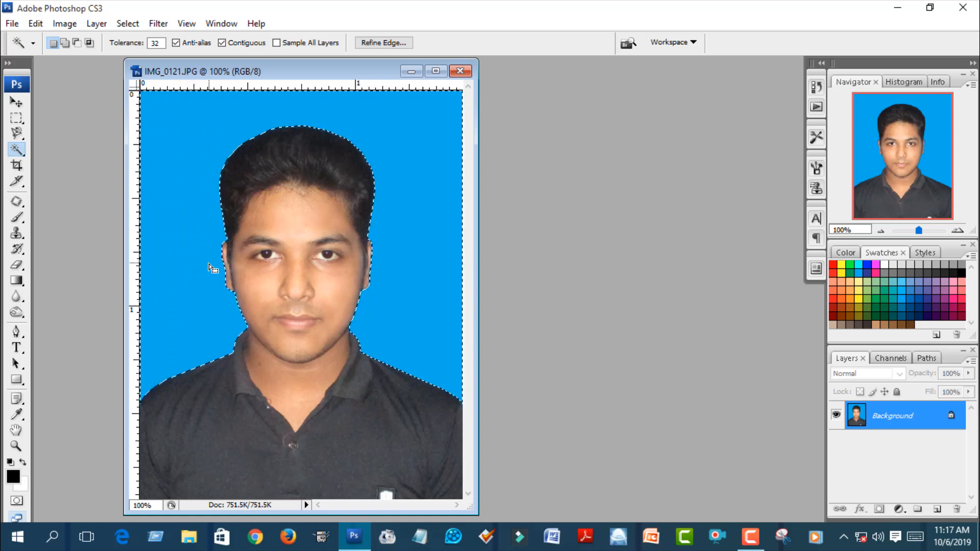
key(Delete)
key(ctrl+d)
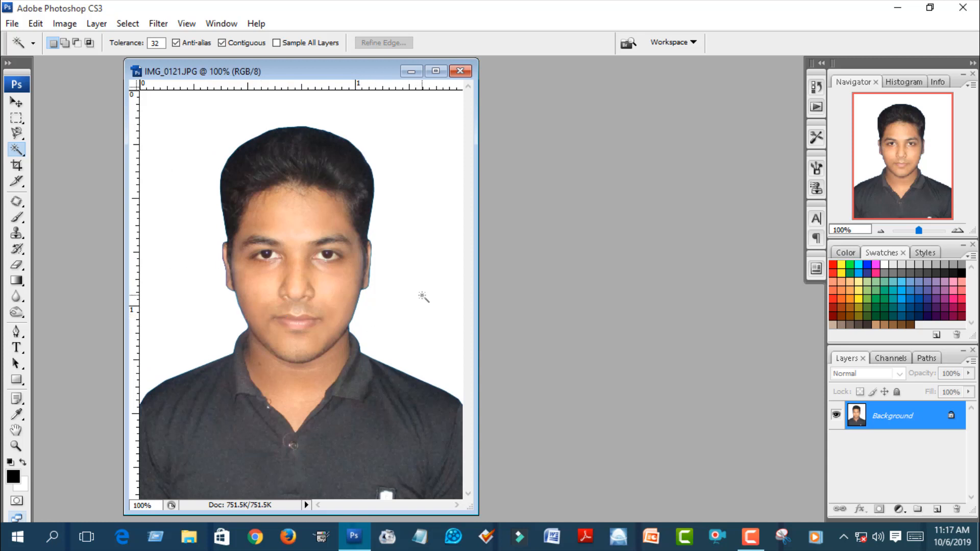
key(z)
alt+click(321, 319)
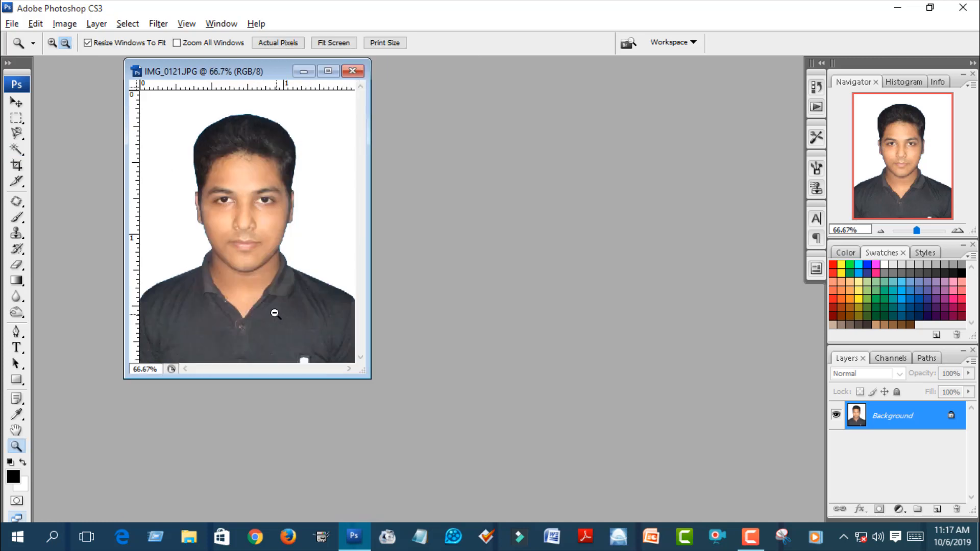
click(302, 280)
alt+click(283, 287)
click(274, 297)
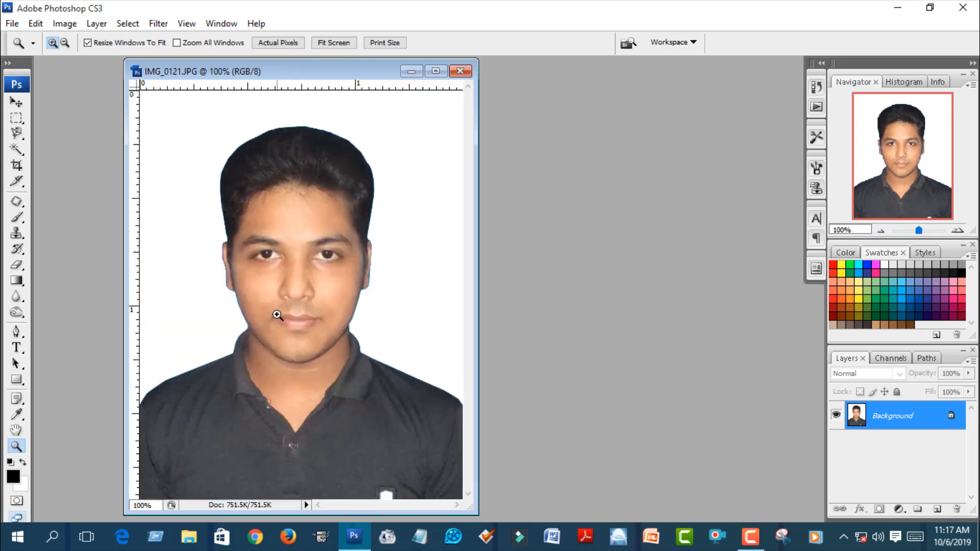
alt+click(275, 342)
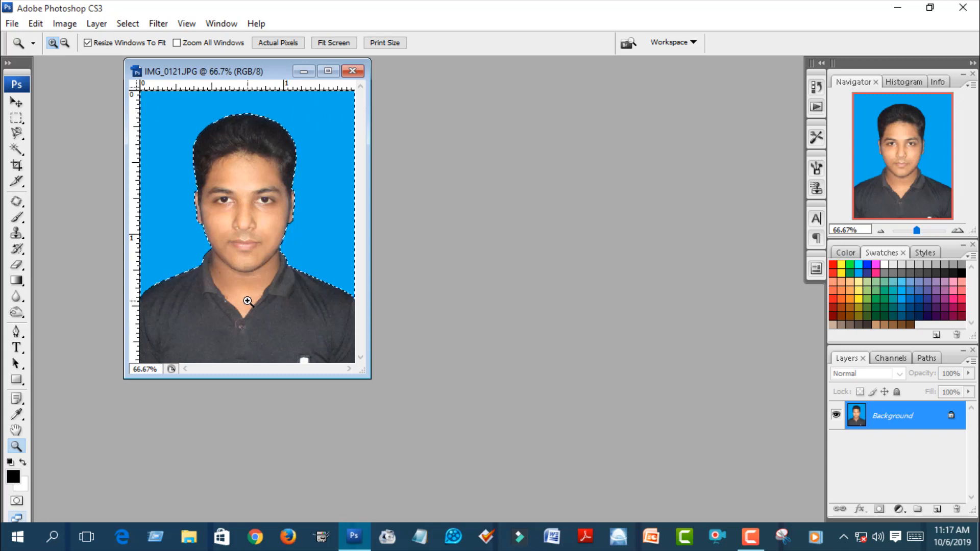
Deselect the blue backdrop and enlarge the document window so empty space surrounds the whole portrait
key(l)
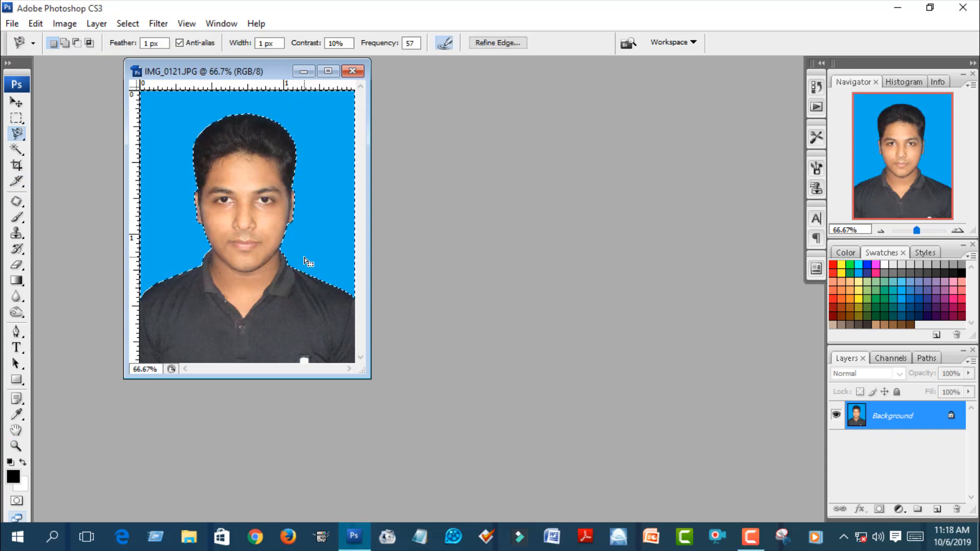
key(ctrl+d)
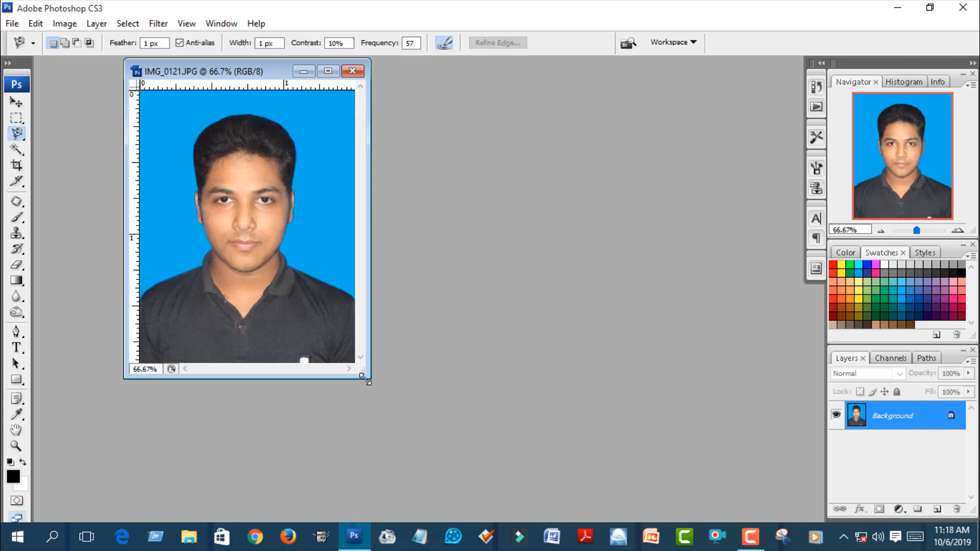
drag(364, 378, 451, 461)
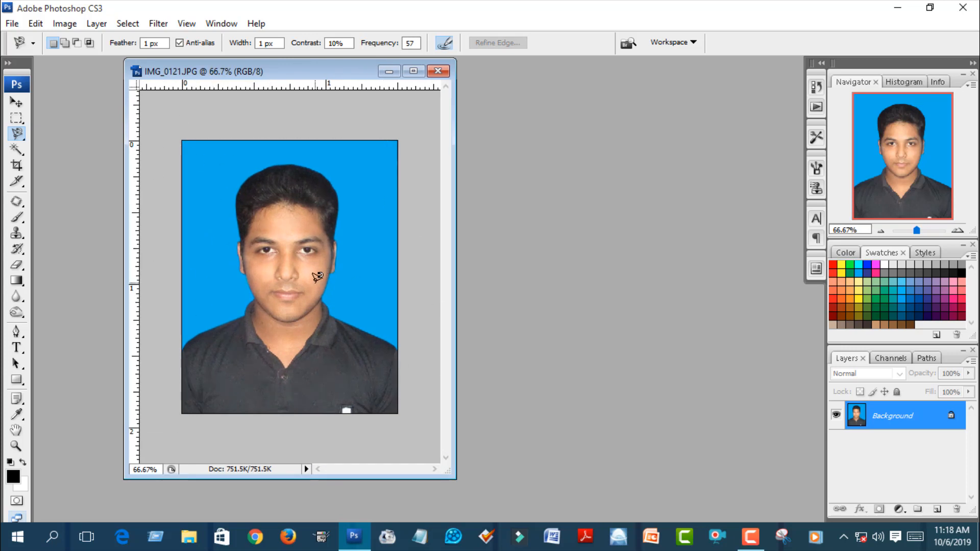
Select the entire canvas and outline it with a 3 px black stroke, centered, in Normal mode at 100% opacity
key(ctrl+a)
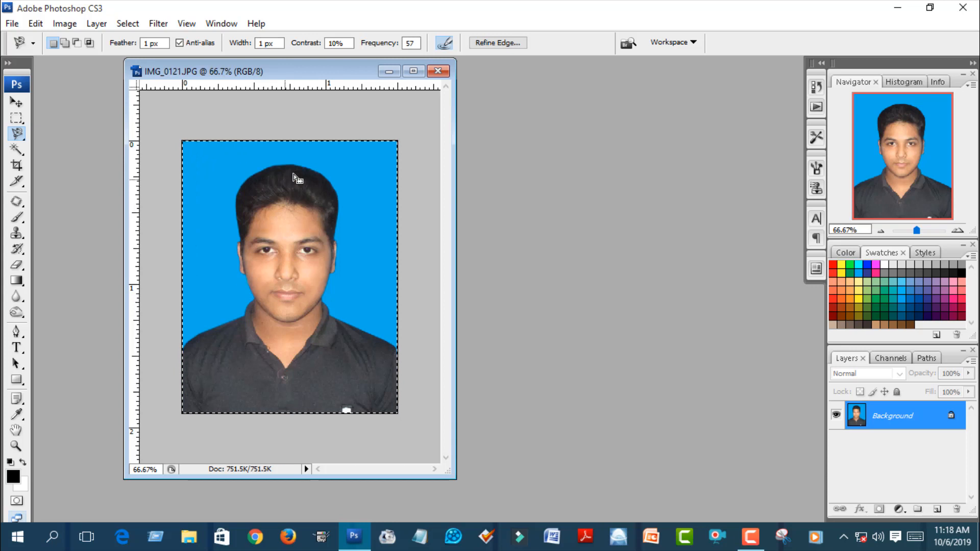
click(59, 25)
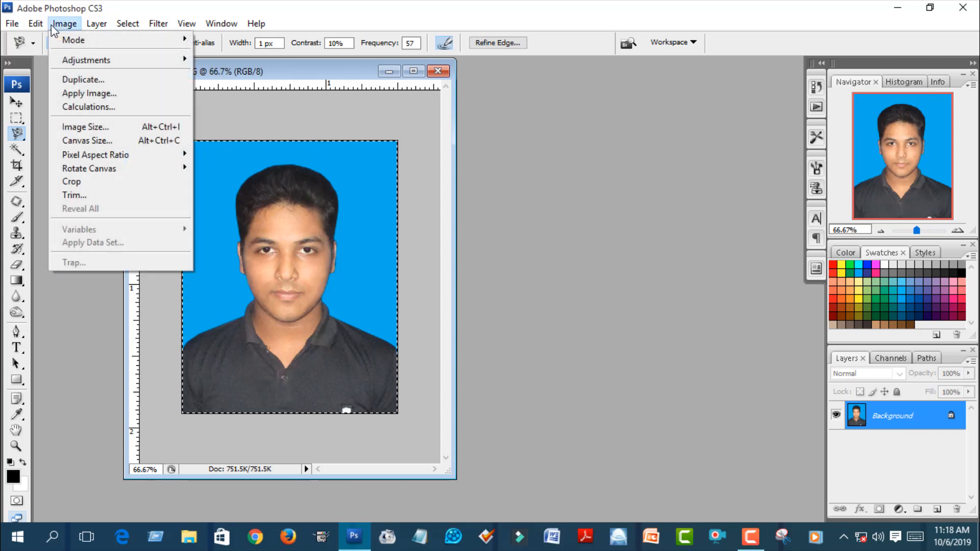
mouse_move(40, 27)
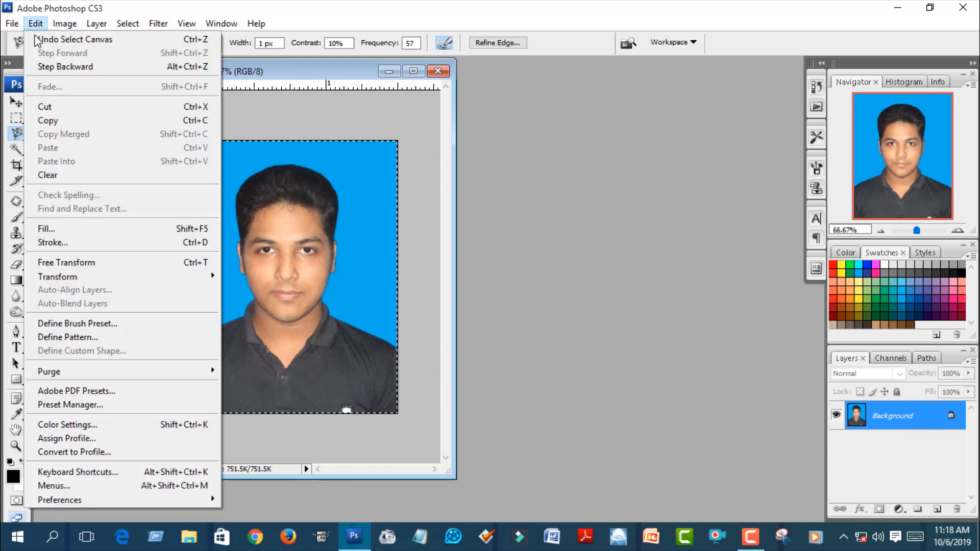
click(47, 243)
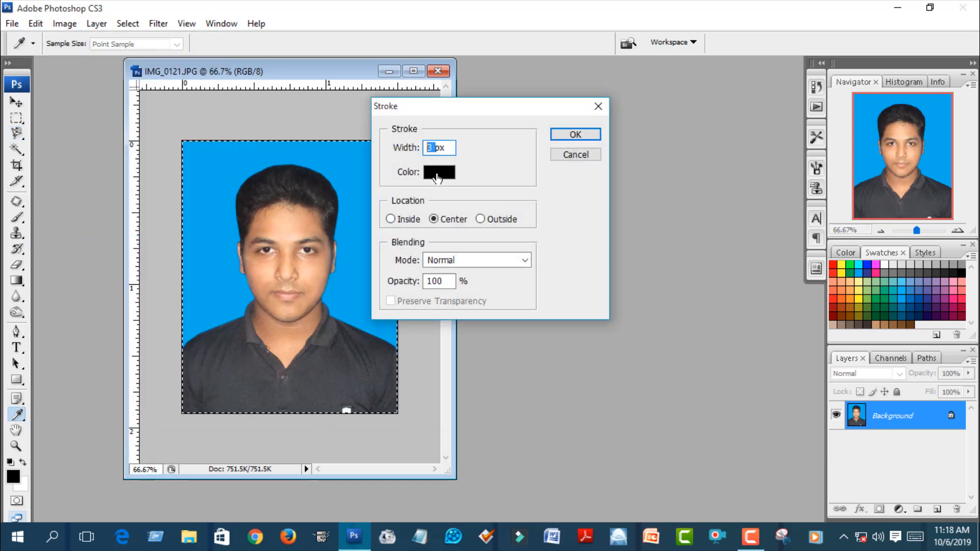
click(438, 173)
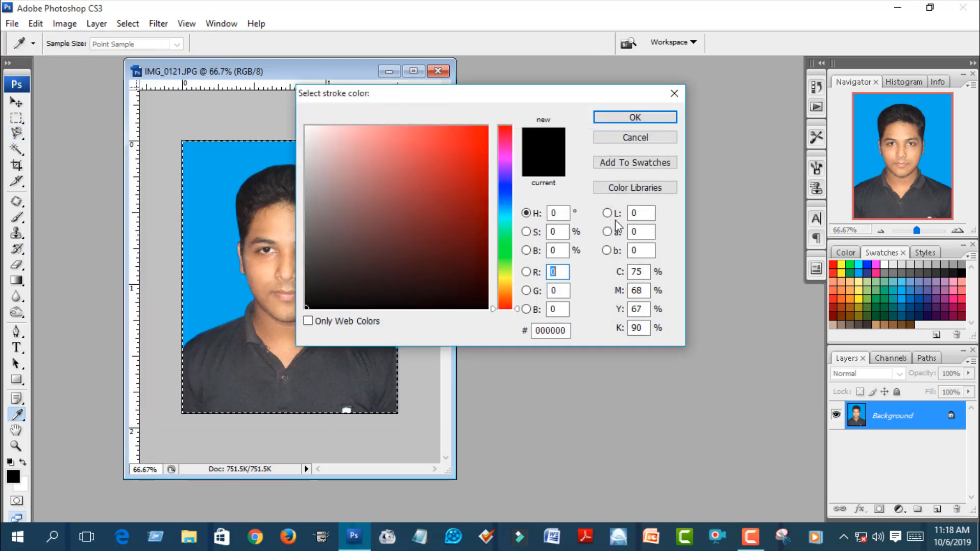
click(634, 117)
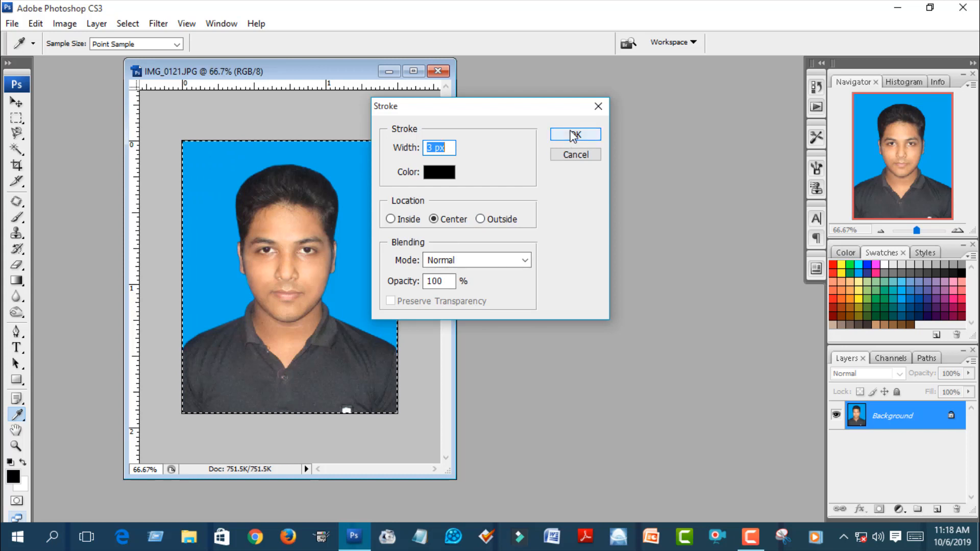
click(574, 135)
Activate the Crop tool for the outlined portrait
key(c)
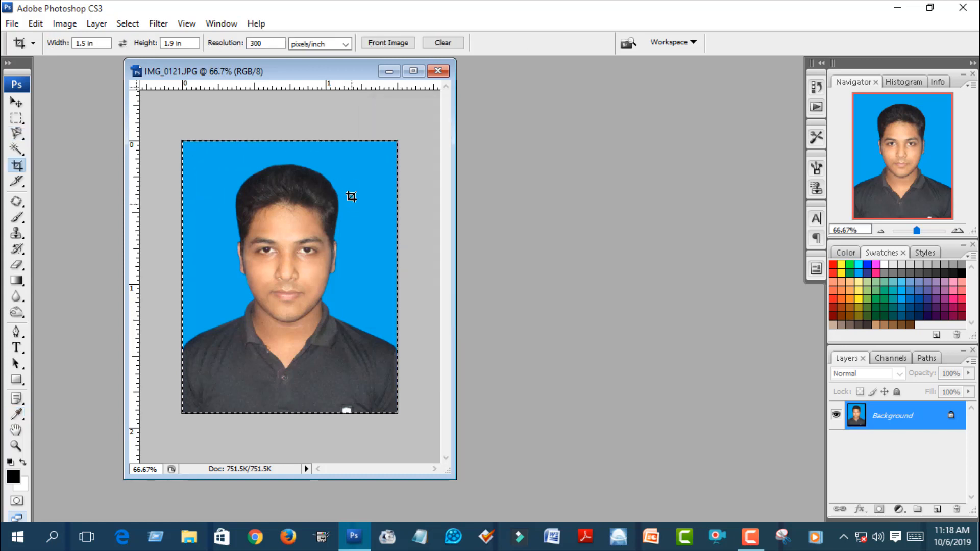